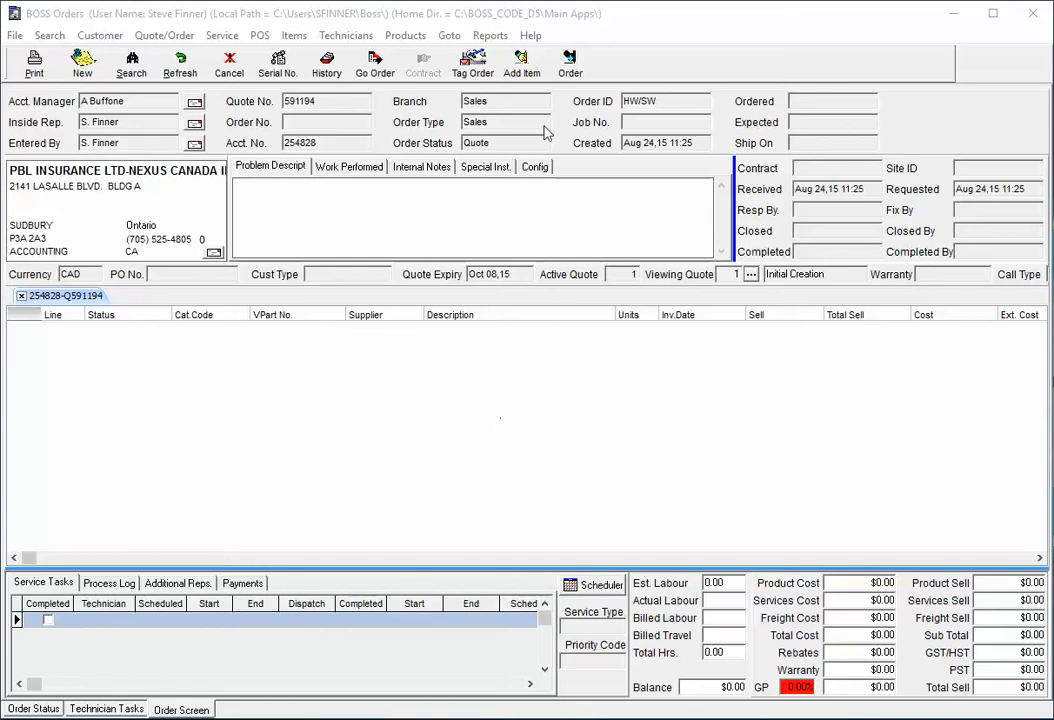
Open the supplier price list search and search the descriptions for "thinkpad"
{"action": "left_click", "coordinate": [525, 67]}
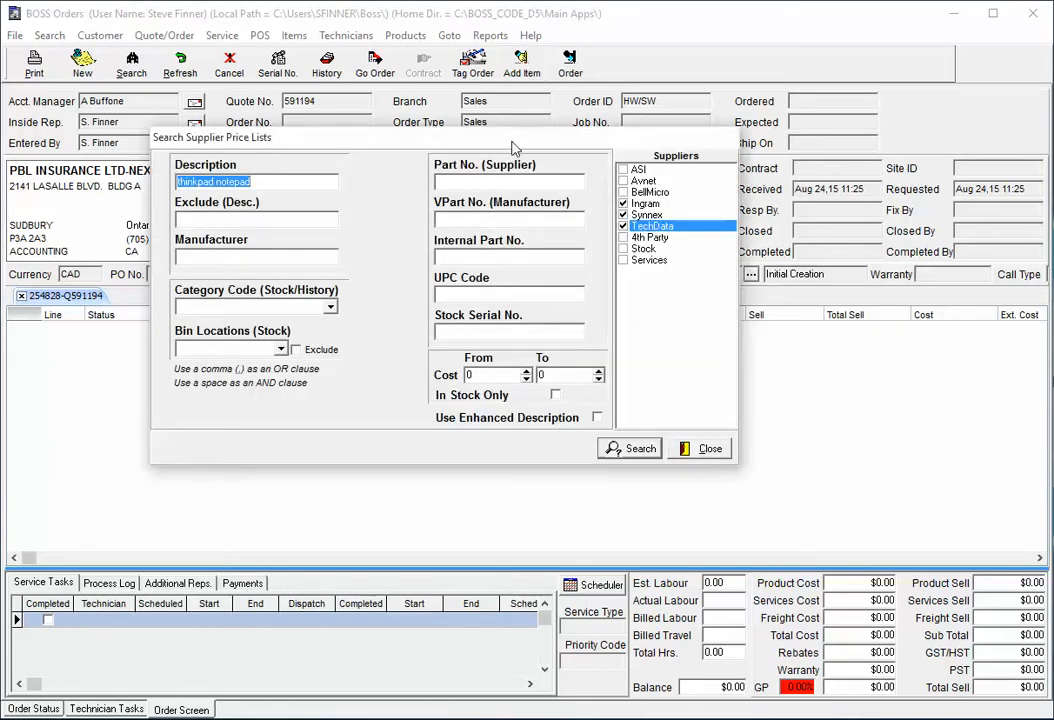
{"action": "left_click_drag", "start_coordinate": [461, 144], "coordinate": [507, 245]}
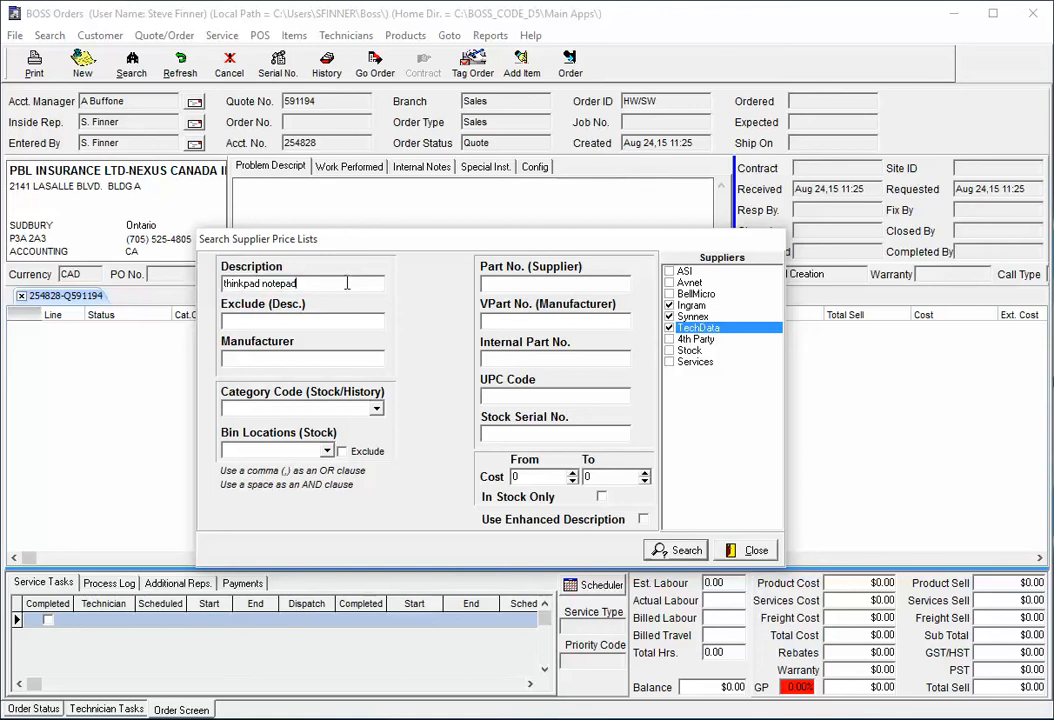
{"action": "key", "text": "BackSpace"}
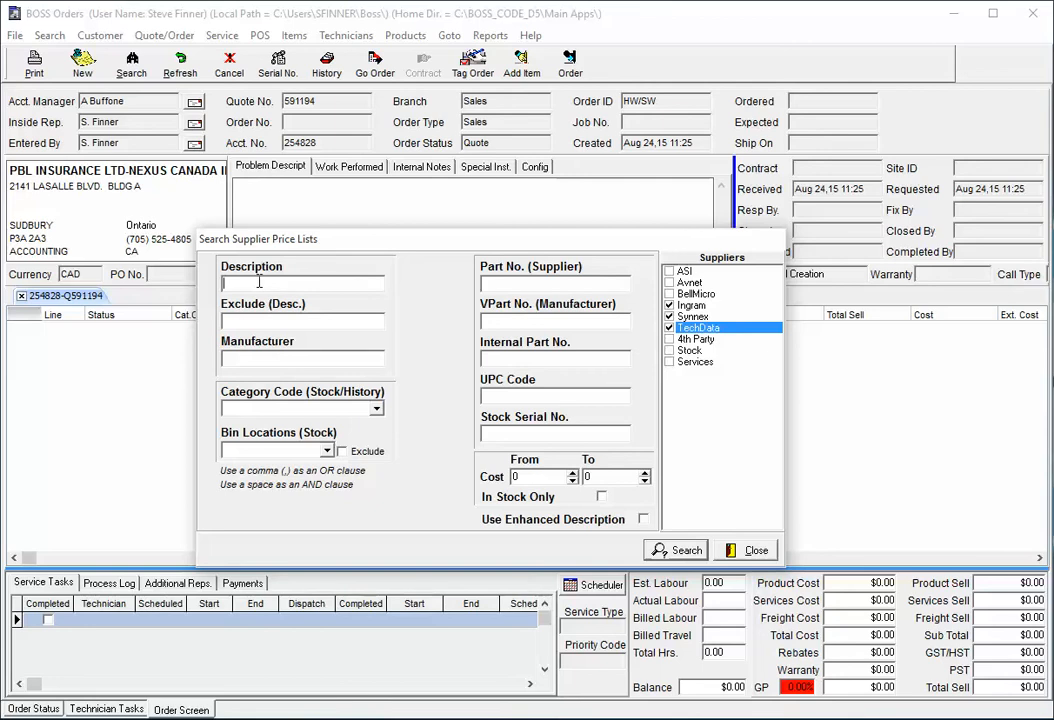
{"action": "type", "text": "inkpad"}
{"action": "left_click", "coordinate": [678, 549]}
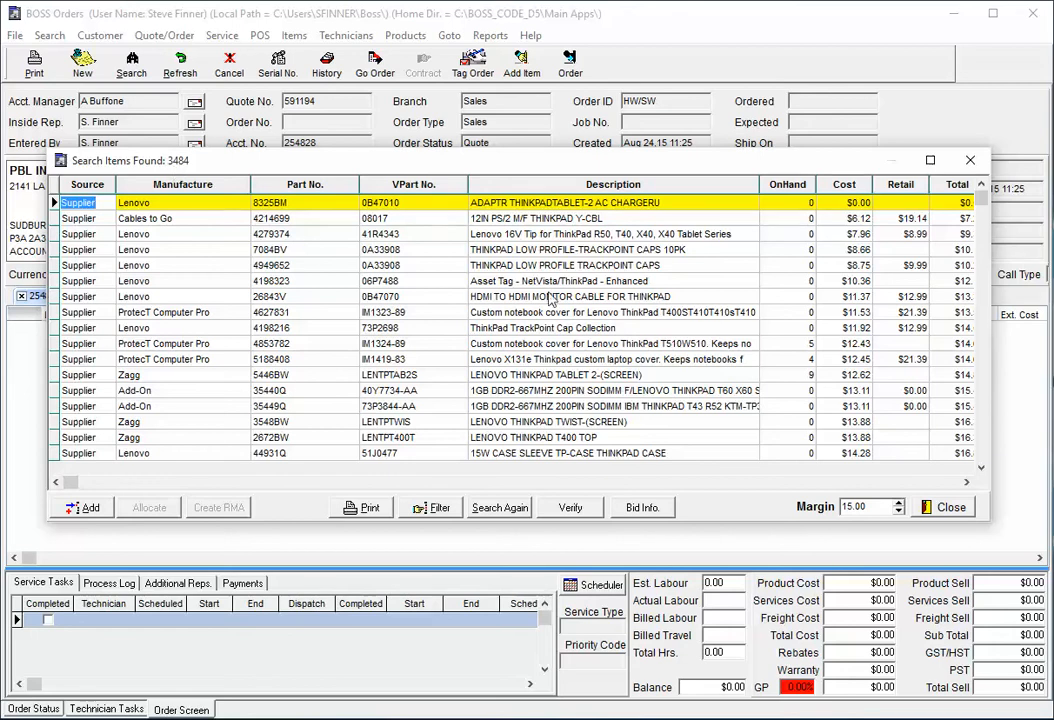
Search again with the description narrowed to "thinkpad notebook"
{"action": "left_click", "coordinate": [503, 509]}
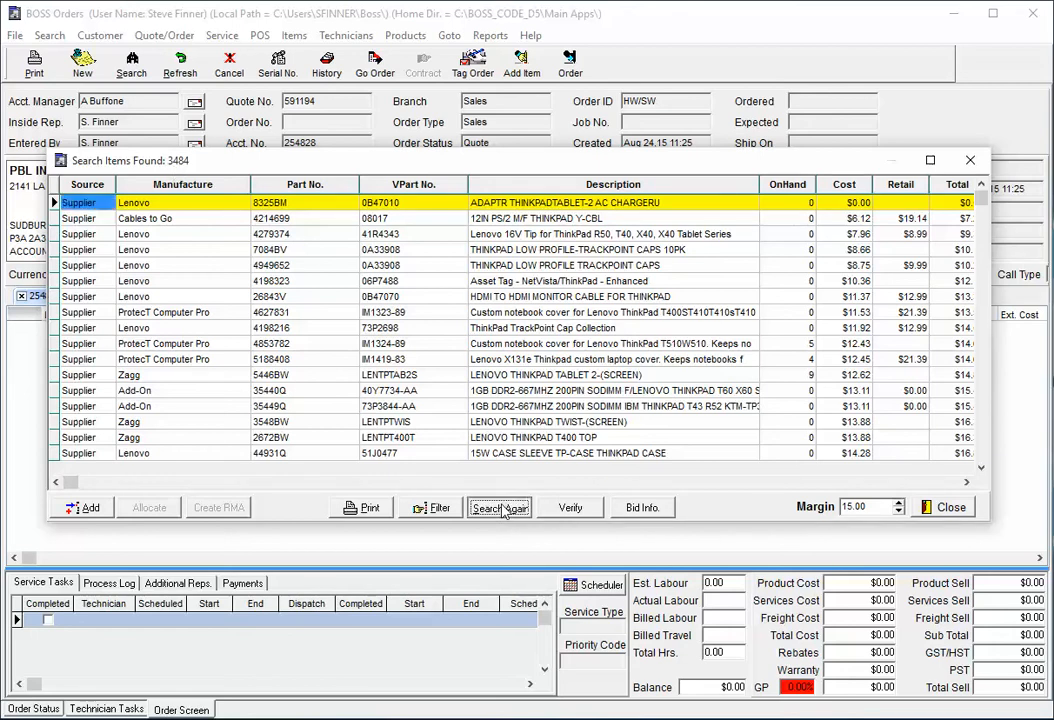
{"action": "left_click", "coordinate": [283, 287]}
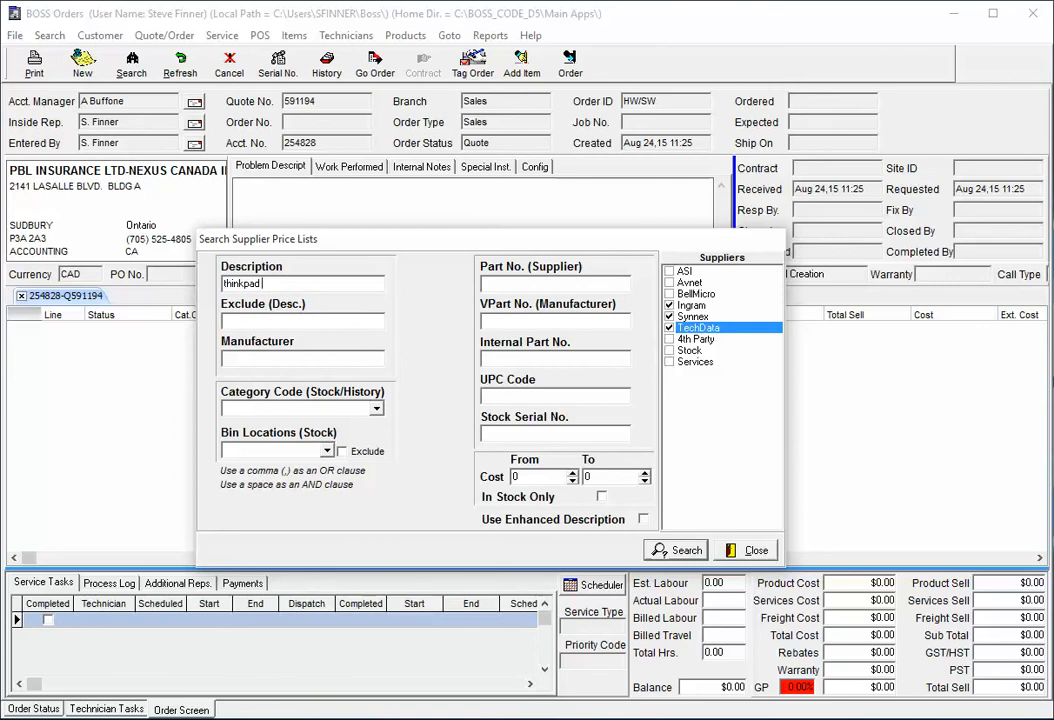
{"action": "type", "text": "notebook"}
{"action": "left_click", "coordinate": [673, 556]}
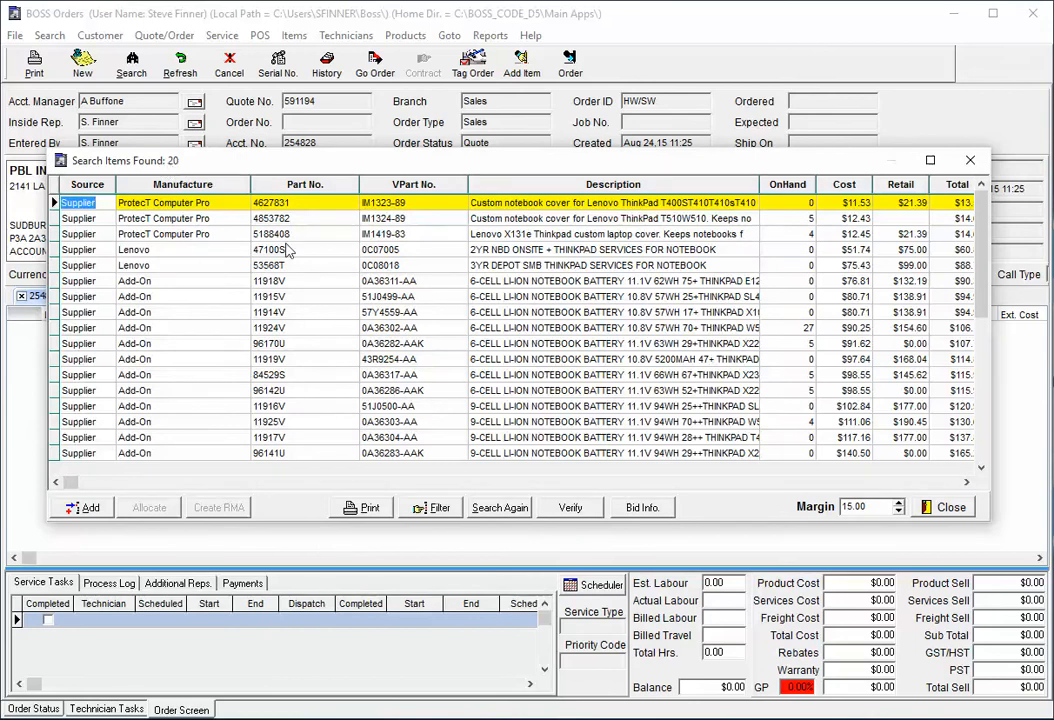
Toggle the supplier checkboxes, ending with only Ingram, Synnex and TechData selected
{"action": "left_click", "coordinate": [500, 505]}
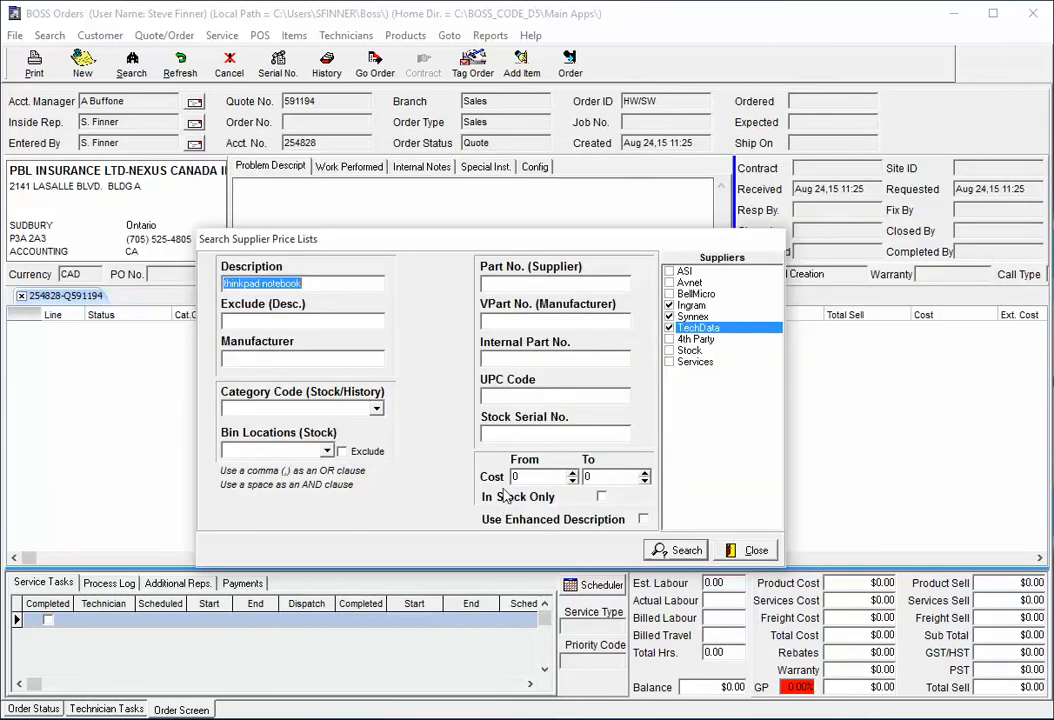
{"action": "left_click", "coordinate": [341, 286]}
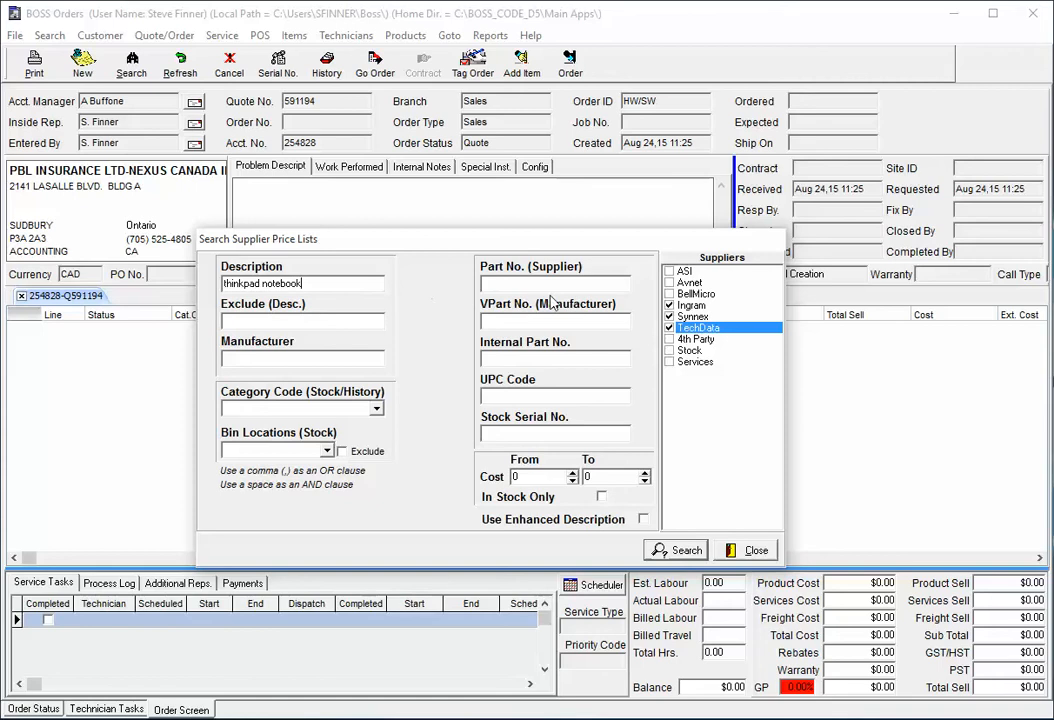
{"action": "left_click", "coordinate": [670, 306]}
{"action": "left_click", "coordinate": [672, 317]}
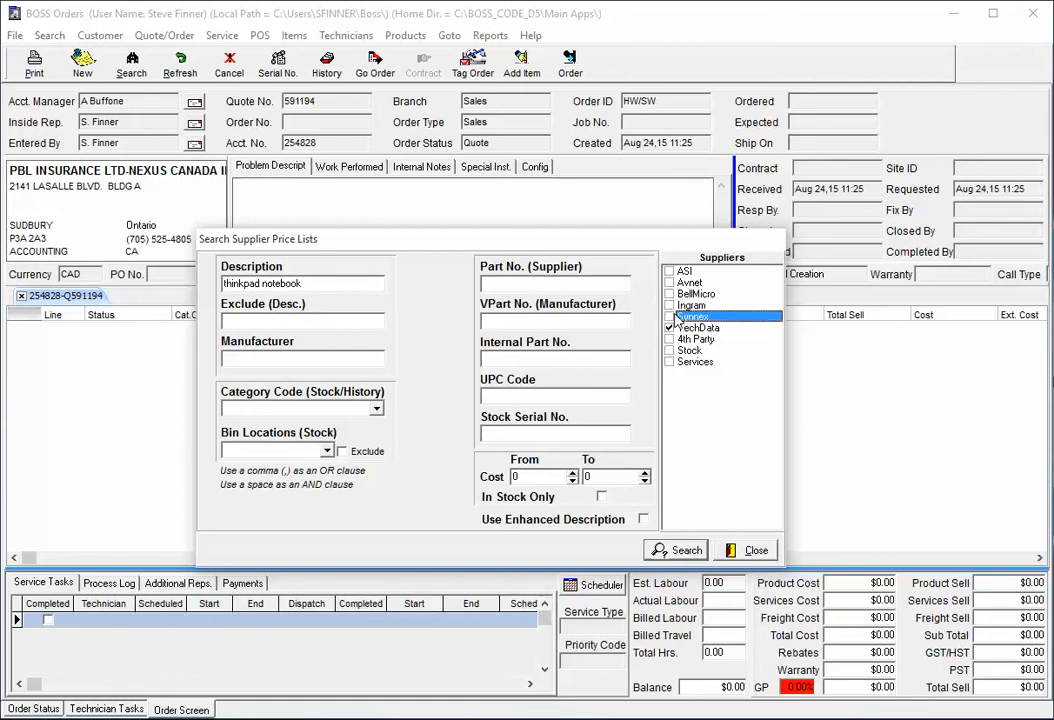
{"action": "left_click", "coordinate": [670, 328]}
{"action": "left_click", "coordinate": [670, 317]}
{"action": "left_click", "coordinate": [670, 305]}
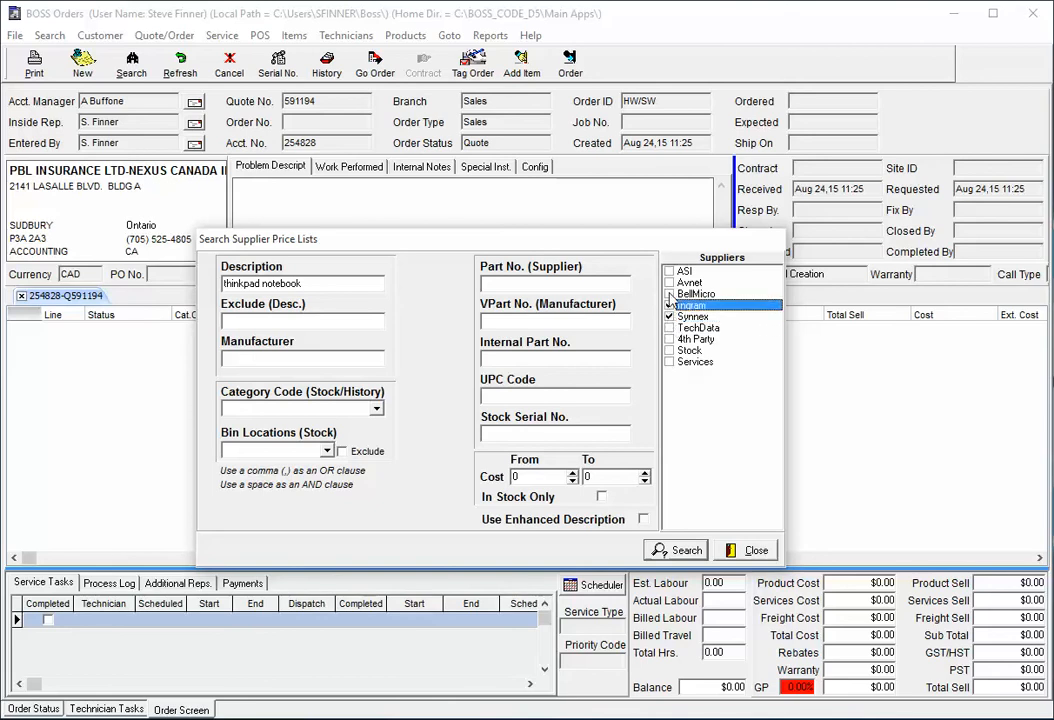
{"action": "left_click", "coordinate": [670, 283]}
{"action": "left_click", "coordinate": [670, 294]}
{"action": "left_click", "coordinate": [670, 271]}
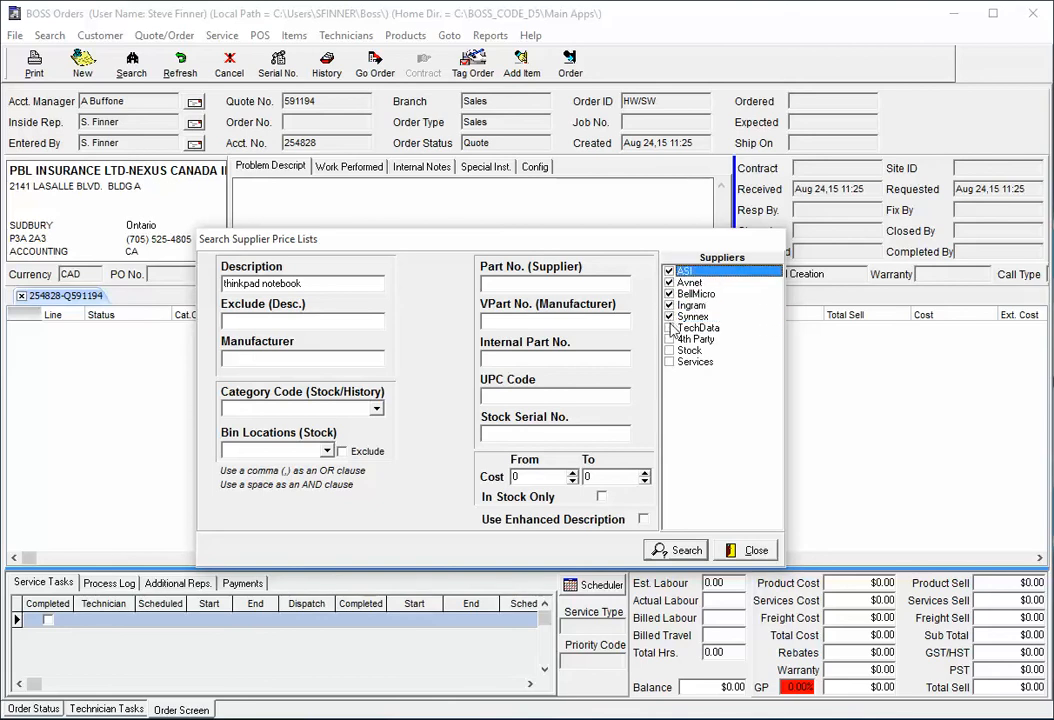
{"action": "left_click", "coordinate": [670, 328]}
{"action": "left_click", "coordinate": [670, 271]}
{"action": "left_click", "coordinate": [670, 283]}
{"action": "left_click", "coordinate": [670, 294]}
Rerun the thinkpad notebook search across the selected suppliers
{"action": "left_click", "coordinate": [676, 550]}
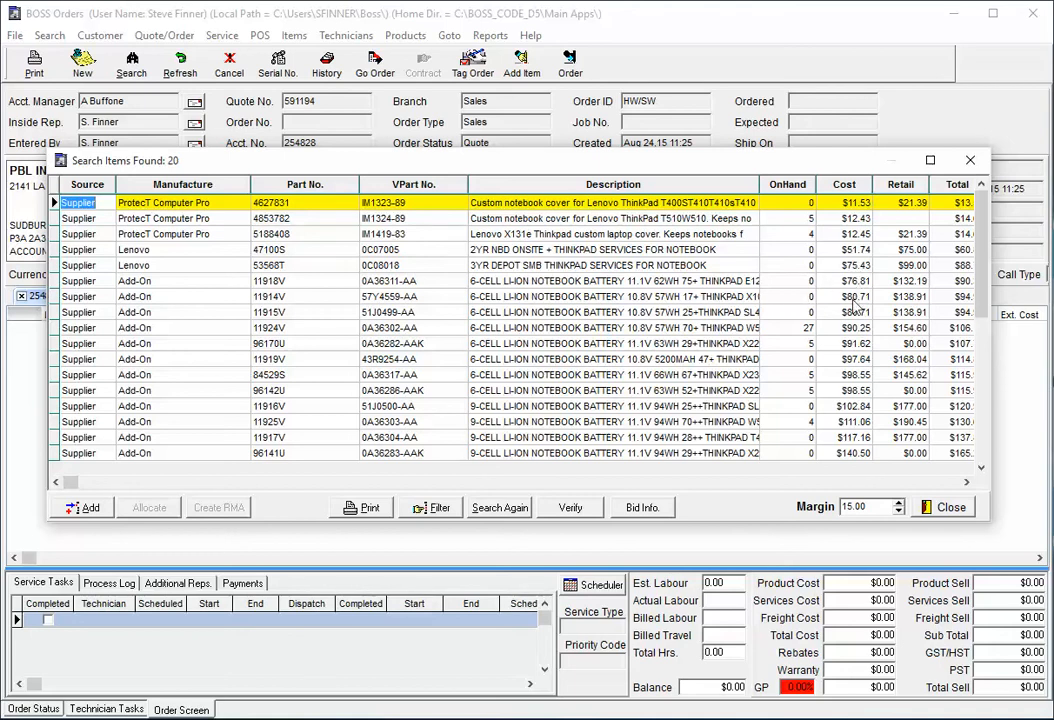
{"action": "left_click", "coordinate": [500, 507]}
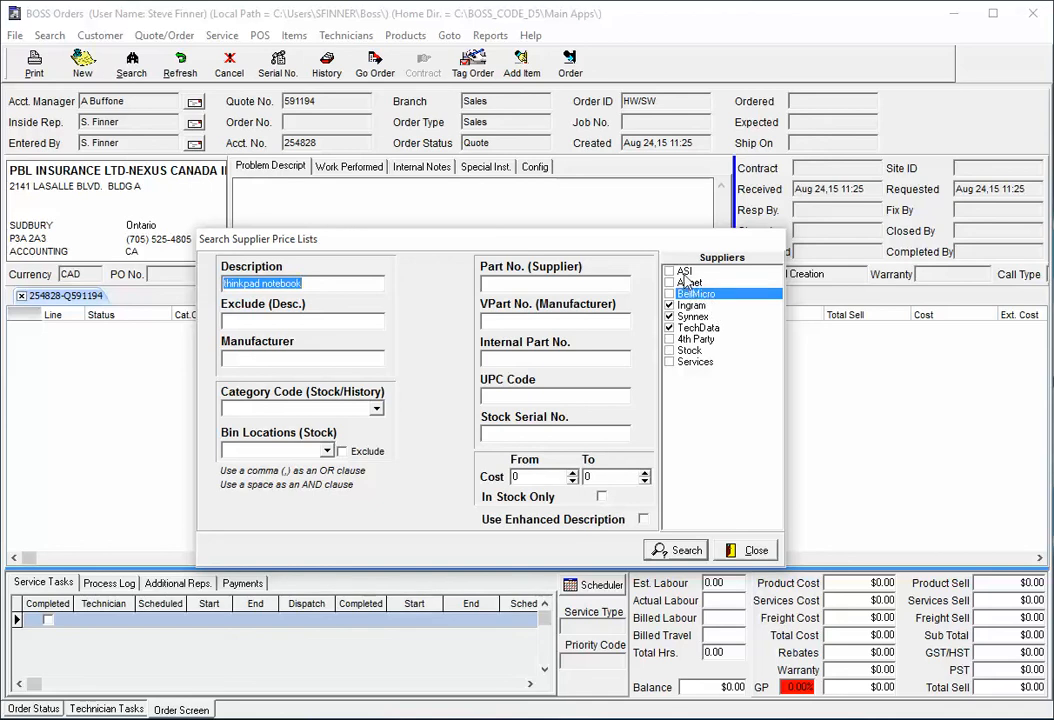
{"action": "left_click", "coordinate": [680, 550]}
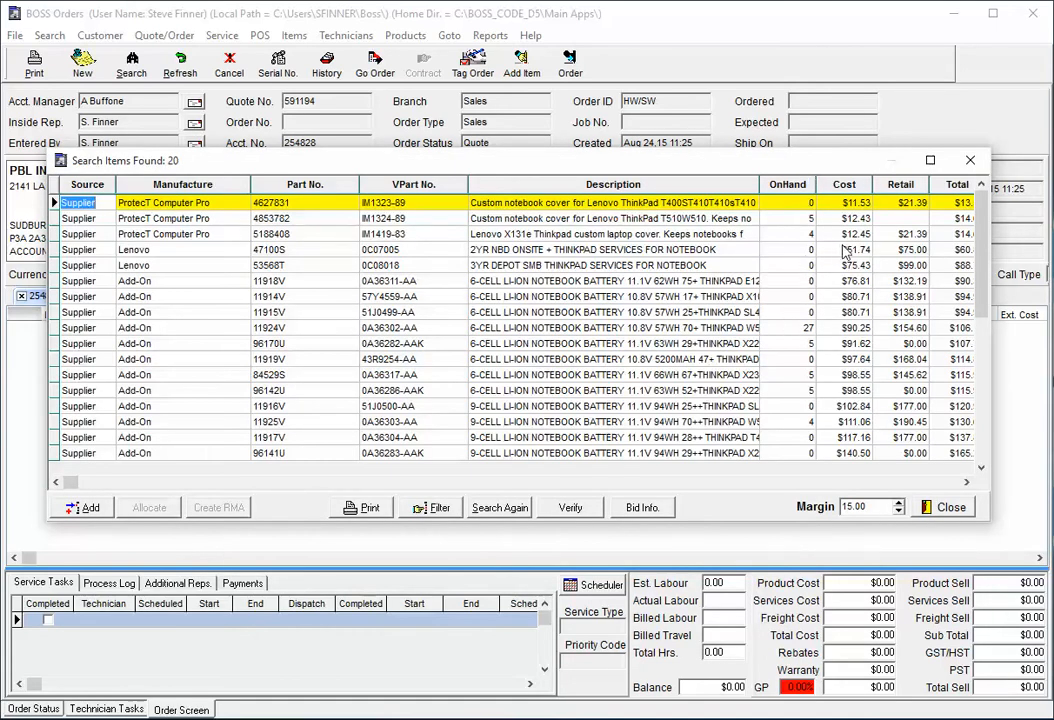
Add the Lenovo 2YR NBD onsite ThinkPad service to the quote with 2 units, sell price 75, and no recycling fee prompt
{"action": "left_click", "coordinate": [478, 281]}
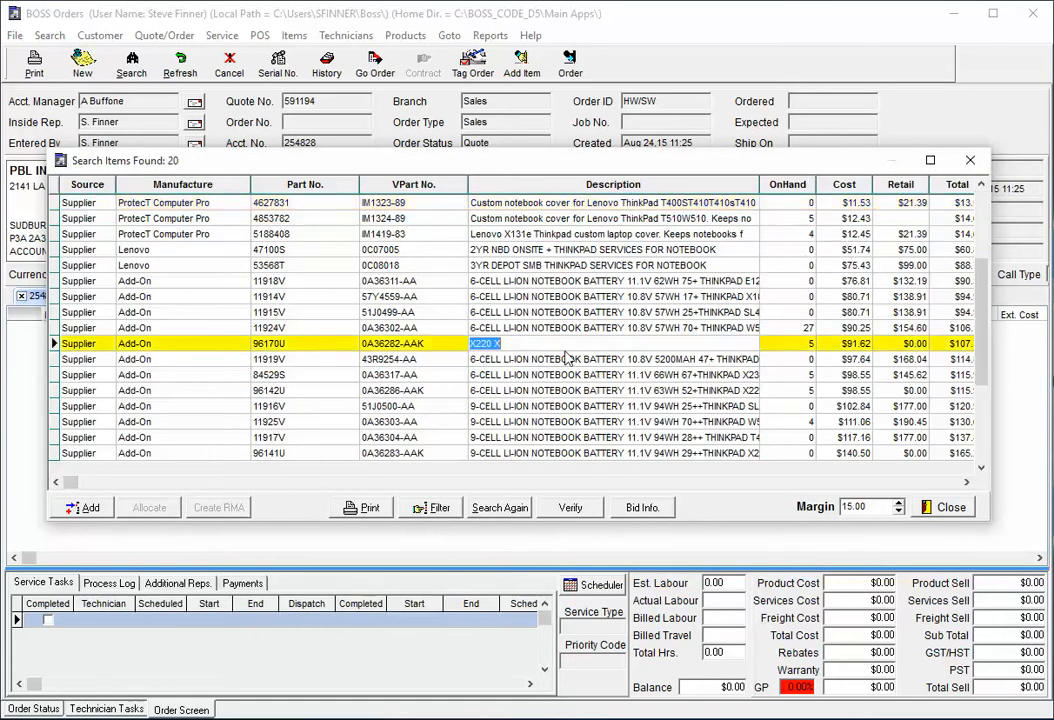
{"action": "left_click", "coordinate": [389, 255]}
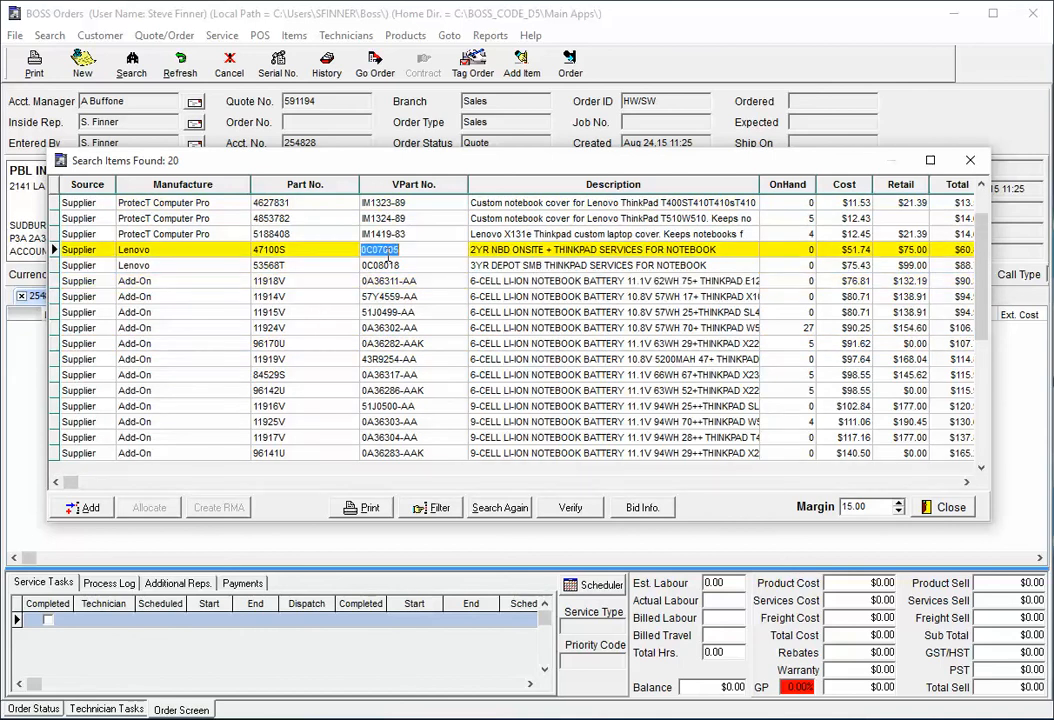
{"action": "left_click", "coordinate": [80, 508]}
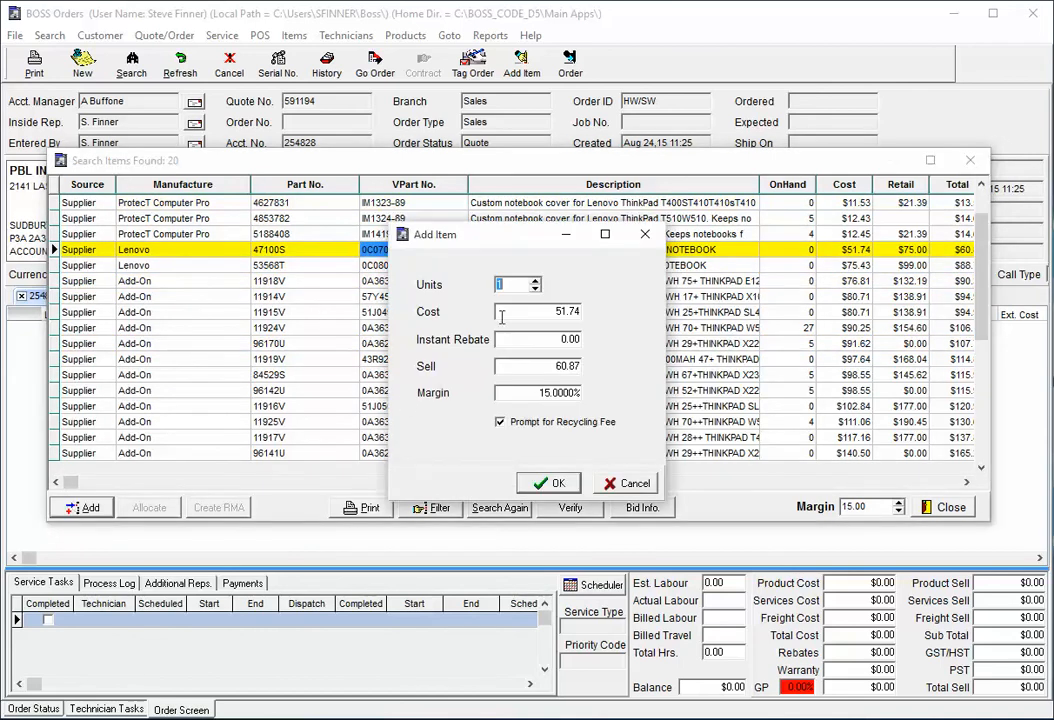
{"action": "left_click", "coordinate": [537, 281]}
{"action": "left_click", "coordinate": [538, 370]}
{"action": "type", "text": "75"}
{"action": "left_click", "coordinate": [537, 424]}
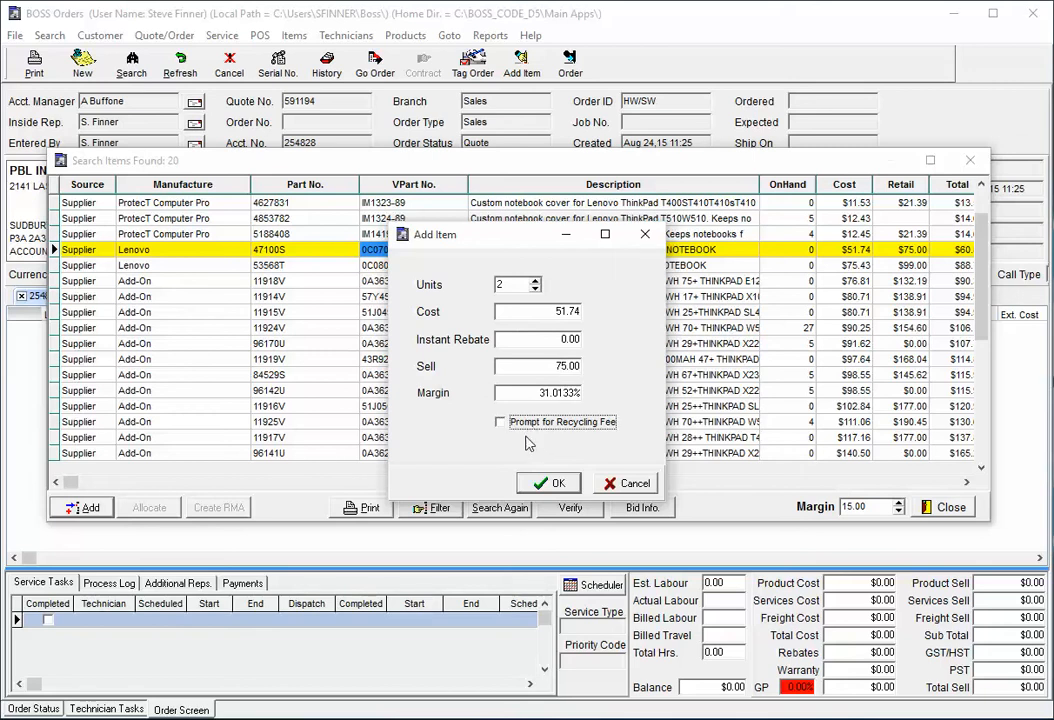
{"action": "left_click", "coordinate": [553, 484]}
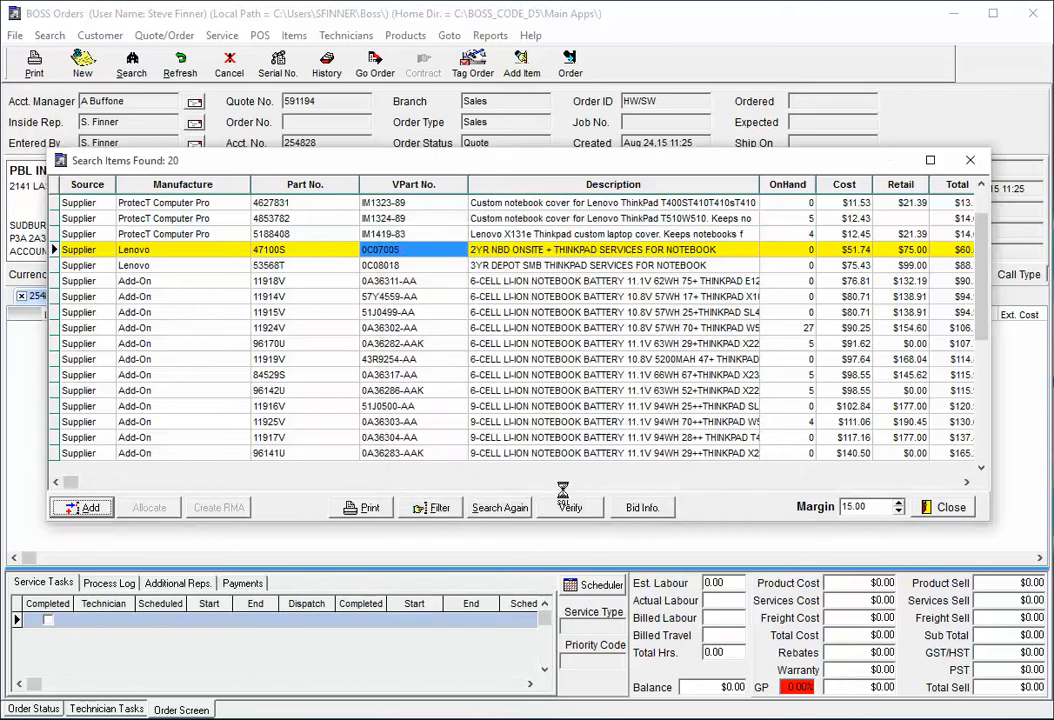
{"action": "left_click", "coordinate": [945, 508]}
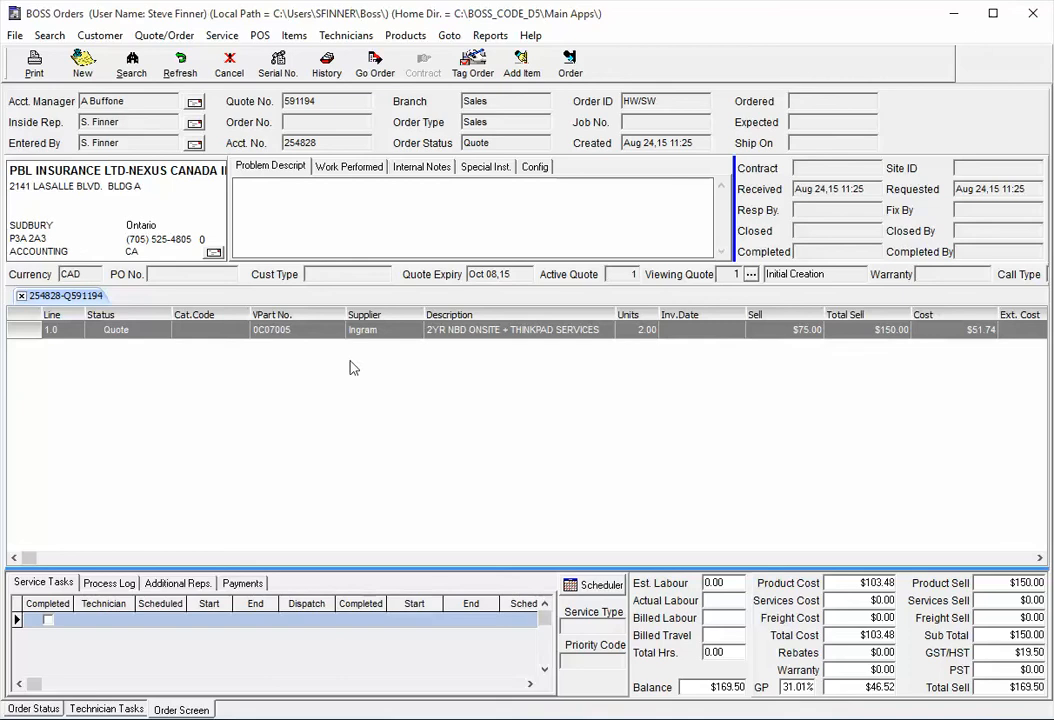
Open the 4th Party Items list and start a new 4th party item
{"action": "left_click", "coordinate": [522, 68]}
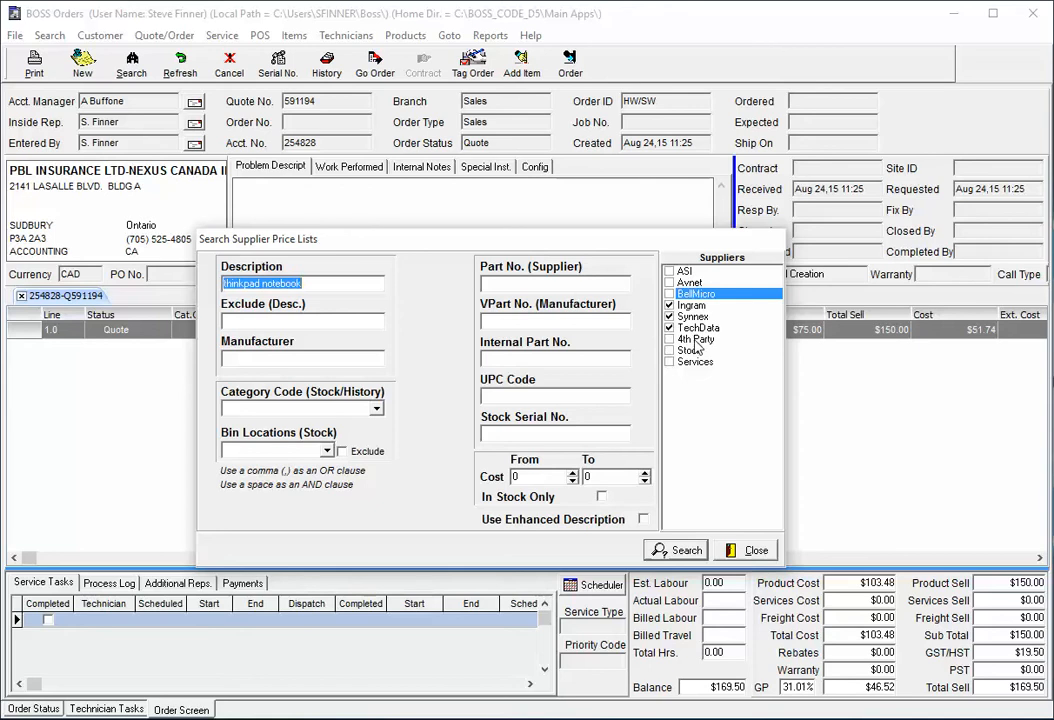
{"action": "left_click", "coordinate": [752, 550]}
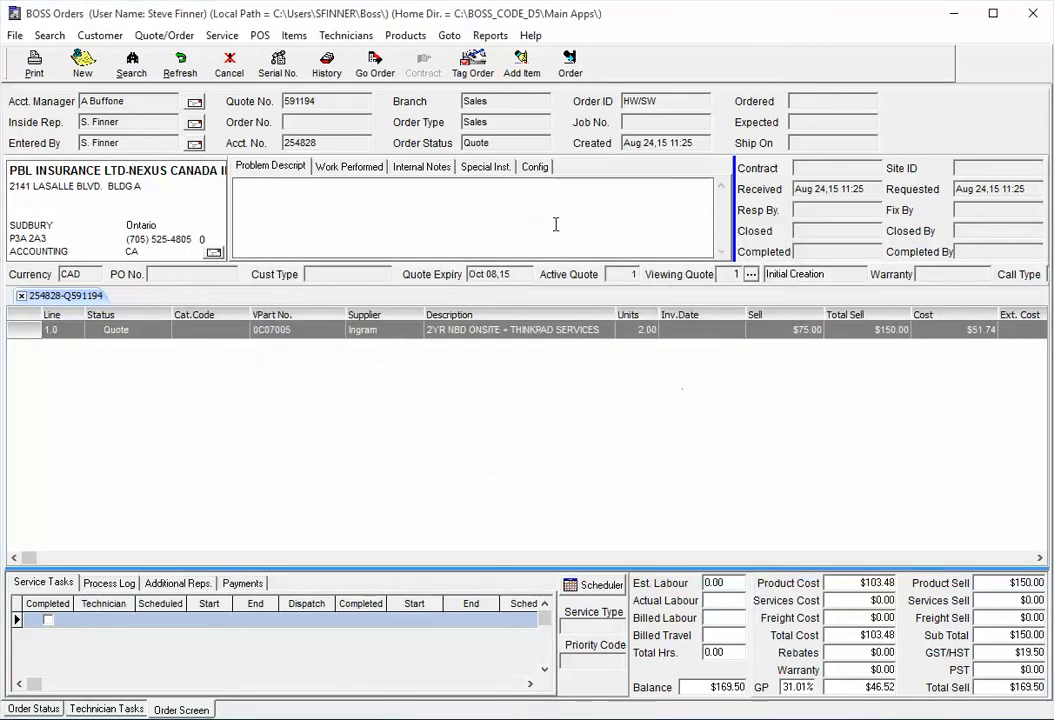
{"action": "left_click", "coordinate": [405, 35]}
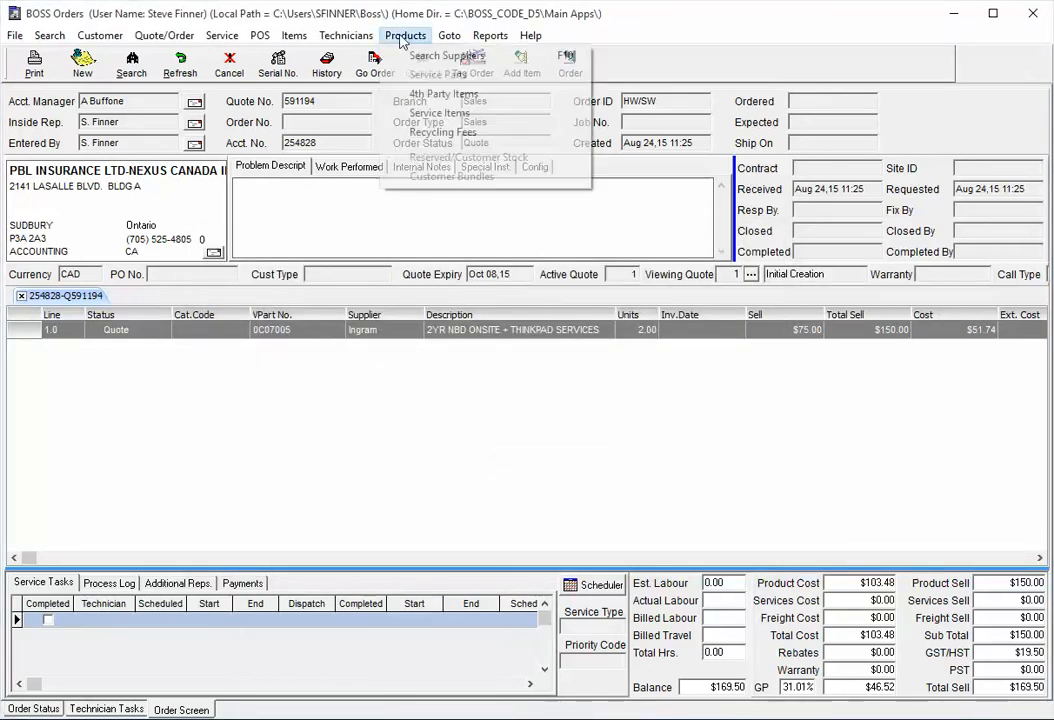
{"action": "left_click", "coordinate": [446, 94]}
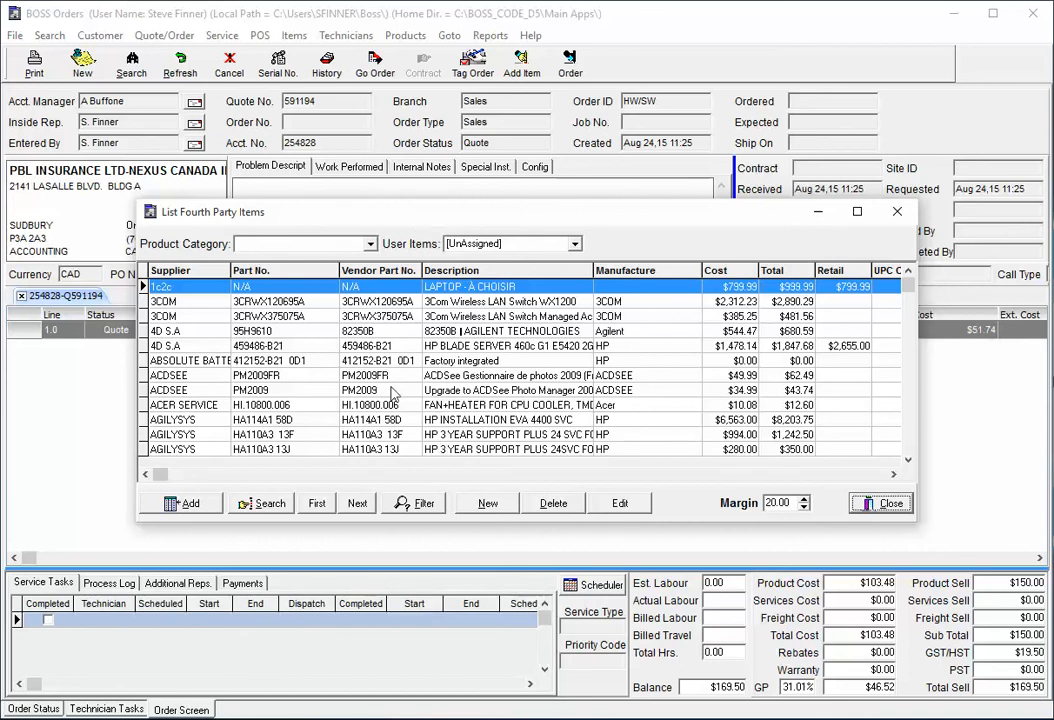
{"action": "left_click", "coordinate": [492, 506]}
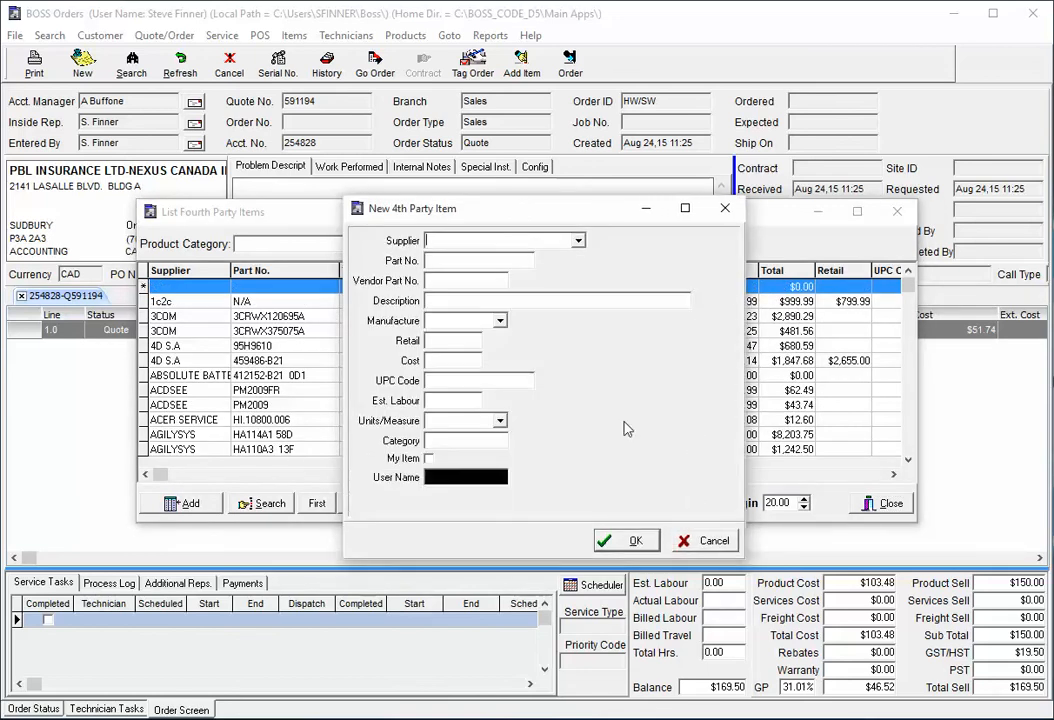
Set the new item's supplier to ACER
{"action": "left_click", "coordinate": [578, 241]}
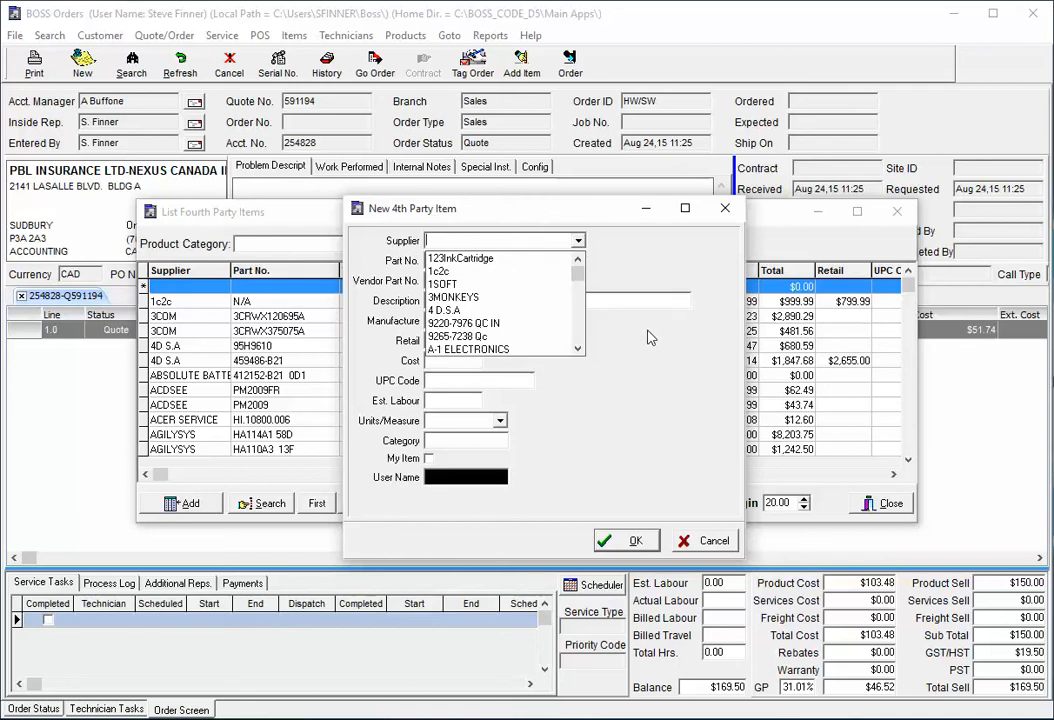
{"action": "scroll", "coordinate": [580, 330], "scroll_direction": "down", "scroll_amount": 4}
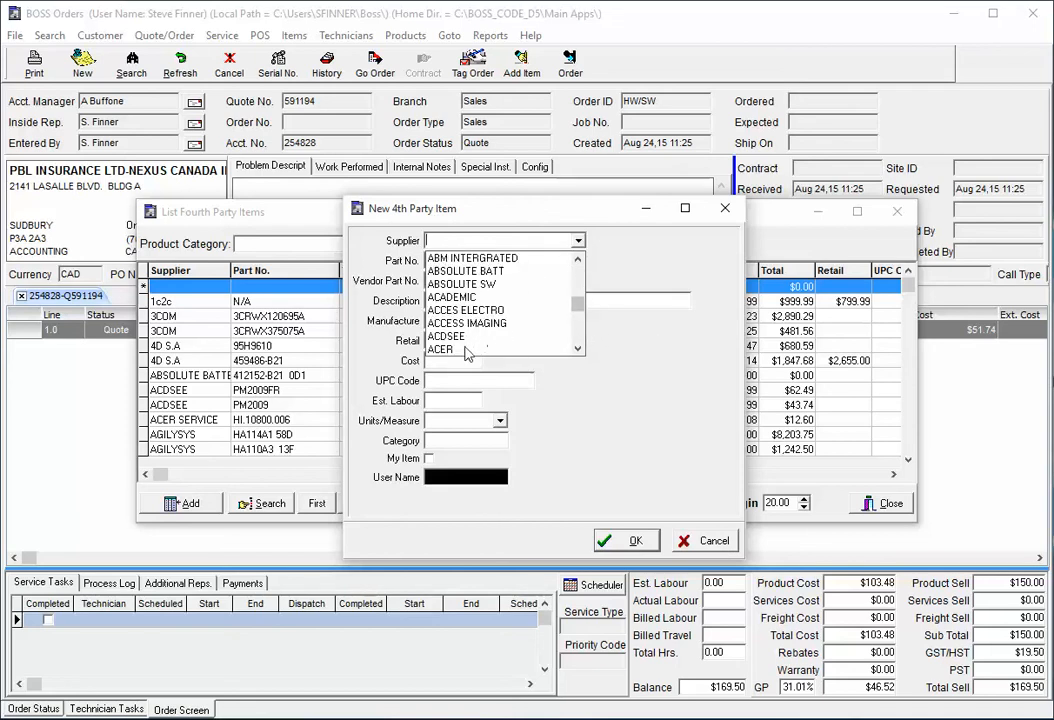
{"action": "left_click", "coordinate": [467, 350]}
Enter part number 12345, vendor part number 32434 and description Acer Monitor
{"action": "left_click", "coordinate": [455, 262]}
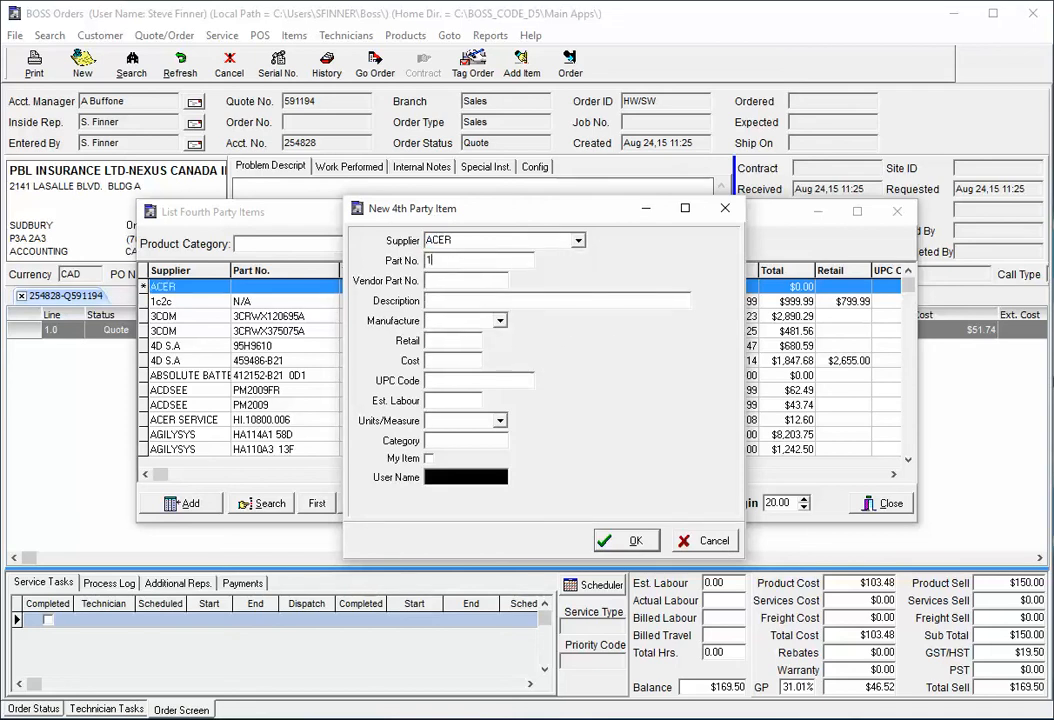
{"action": "type", "text": "12345"}
{"action": "key", "text": "Tab"}
{"action": "type", "text": "32434"}
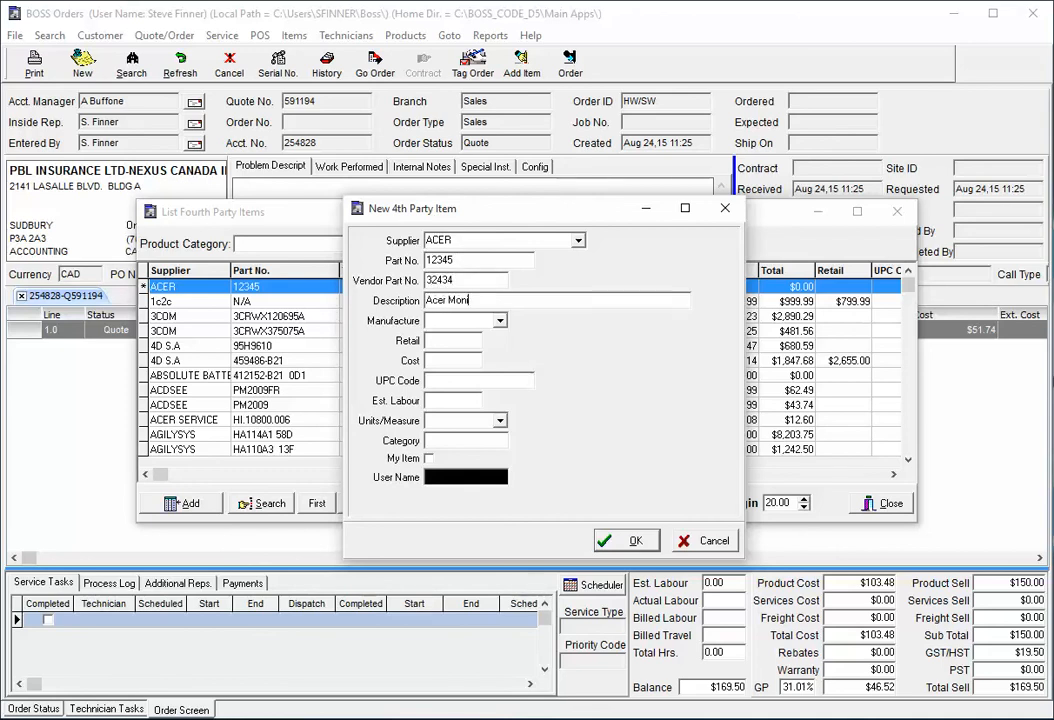
Set the new 4th party item's manufacturer to Acer
{"action": "left_click", "coordinate": [499, 320]}
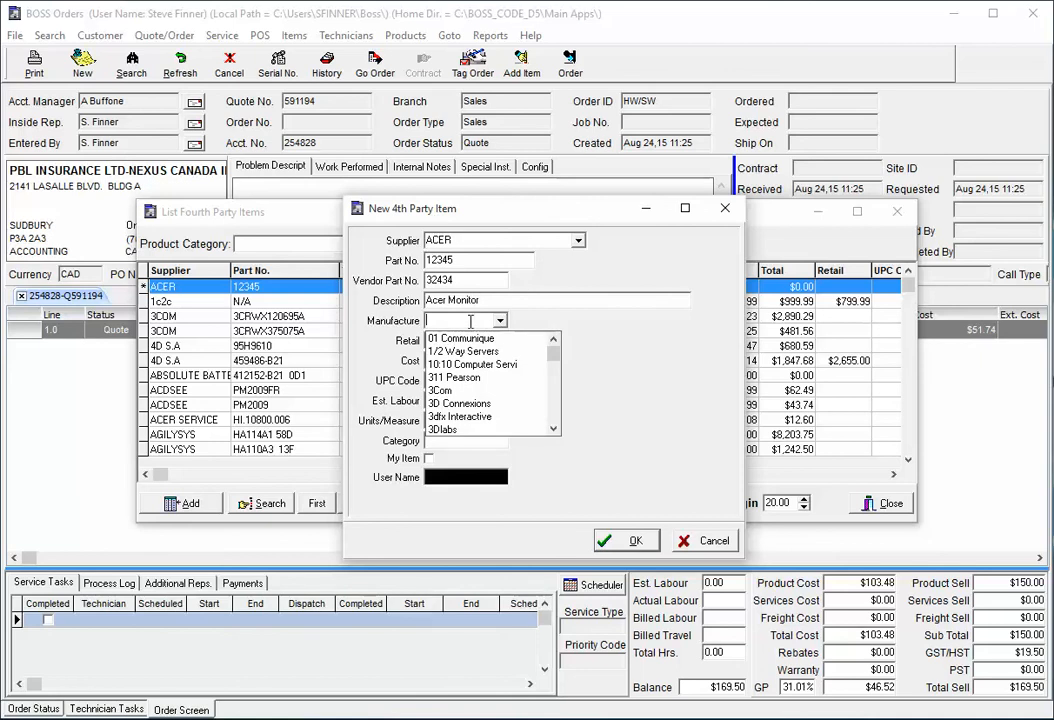
{"action": "type", "text": "ac"}
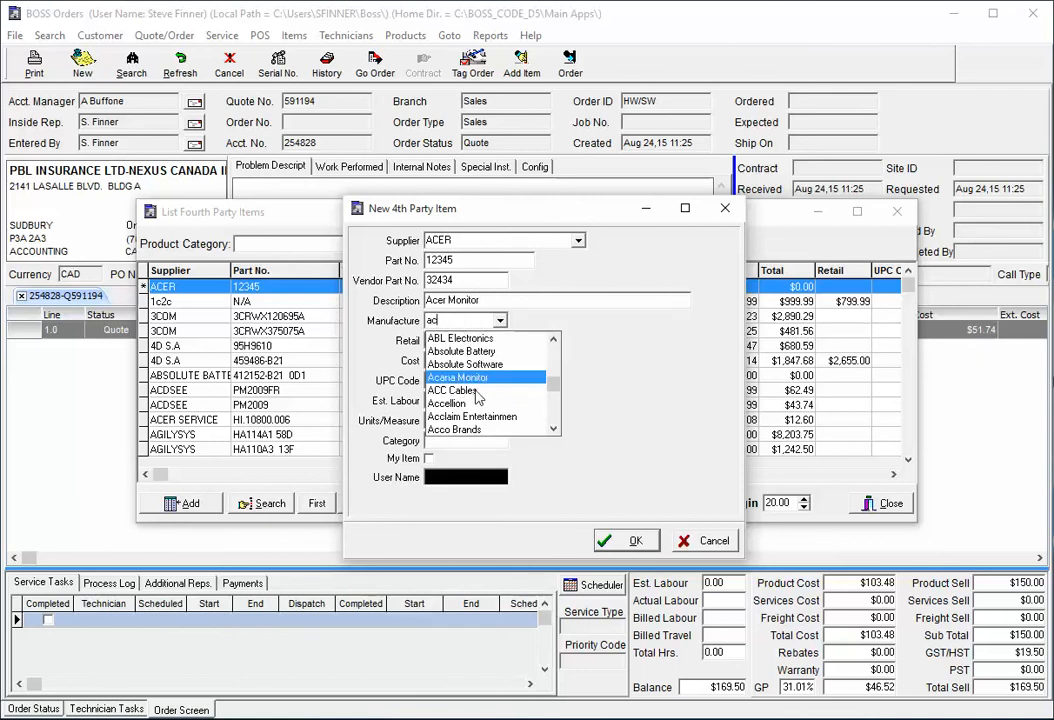
{"action": "left_click", "coordinate": [480, 392]}
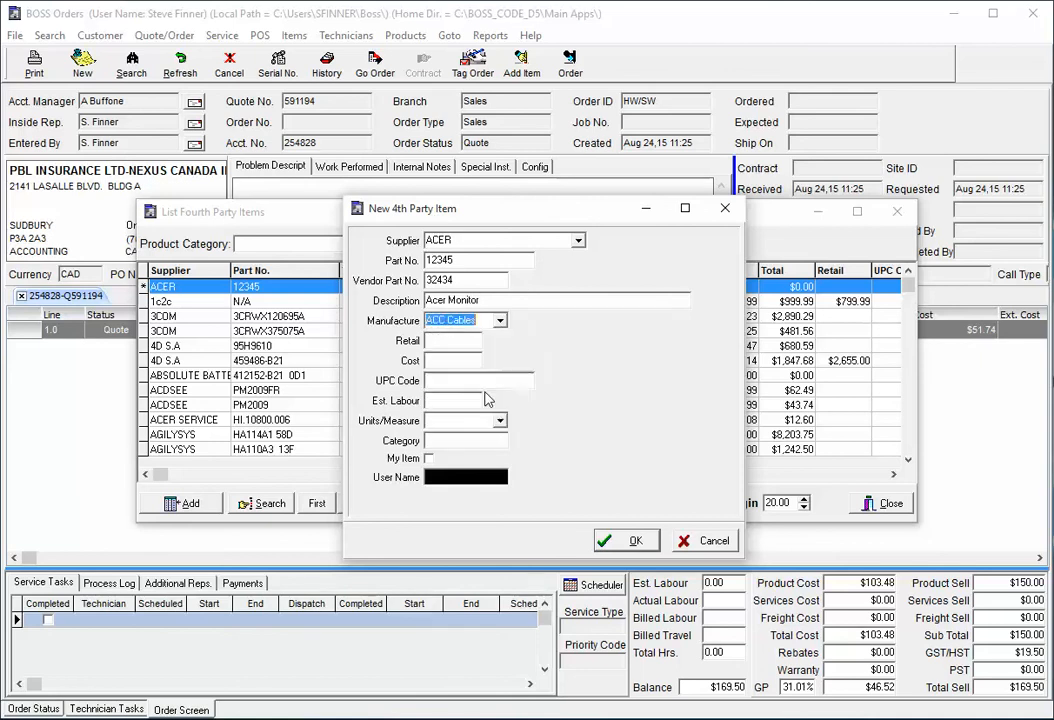
{"action": "left_click", "coordinate": [499, 320]}
{"action": "scroll", "coordinate": [555, 418], "scroll_direction": "down", "scroll_amount": 2}
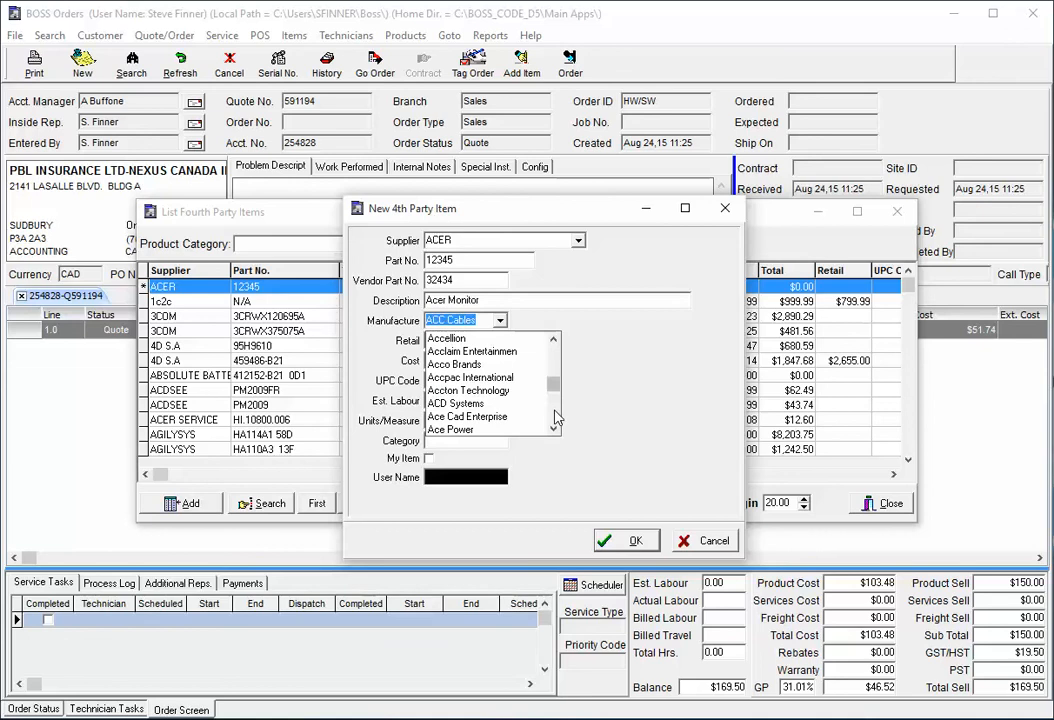
{"action": "scroll", "coordinate": [555, 420], "scroll_direction": "down", "scroll_amount": 2}
{"action": "left_click", "coordinate": [456, 340]}
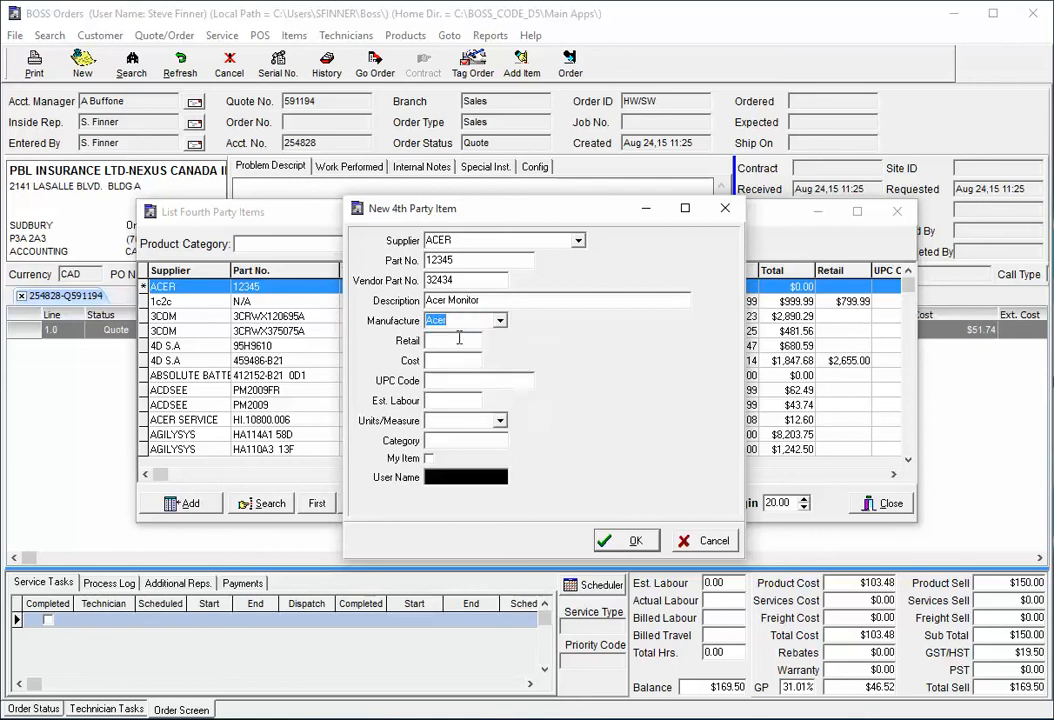
Enter a retail price of 100, save the new 4th party item and close the 4th Party Items list
{"action": "left_click", "coordinate": [457, 340]}
{"action": "type", "text": "100"}
{"action": "key", "text": "Tab"}
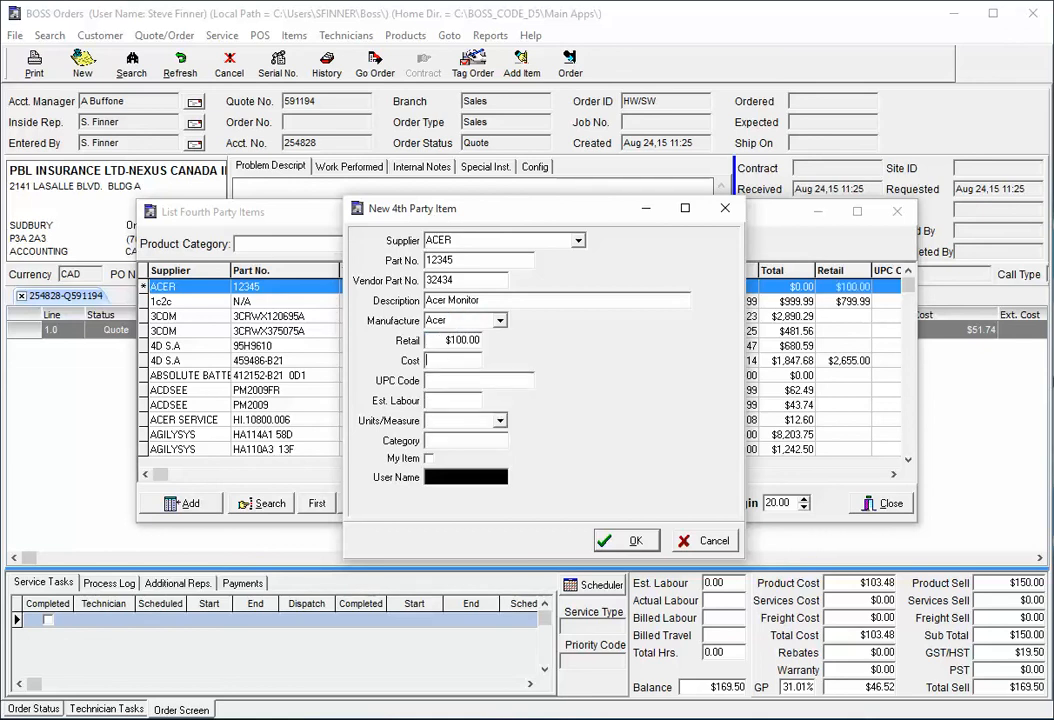
{"action": "key", "text": "Tab"}
{"action": "left_click", "coordinate": [628, 540]}
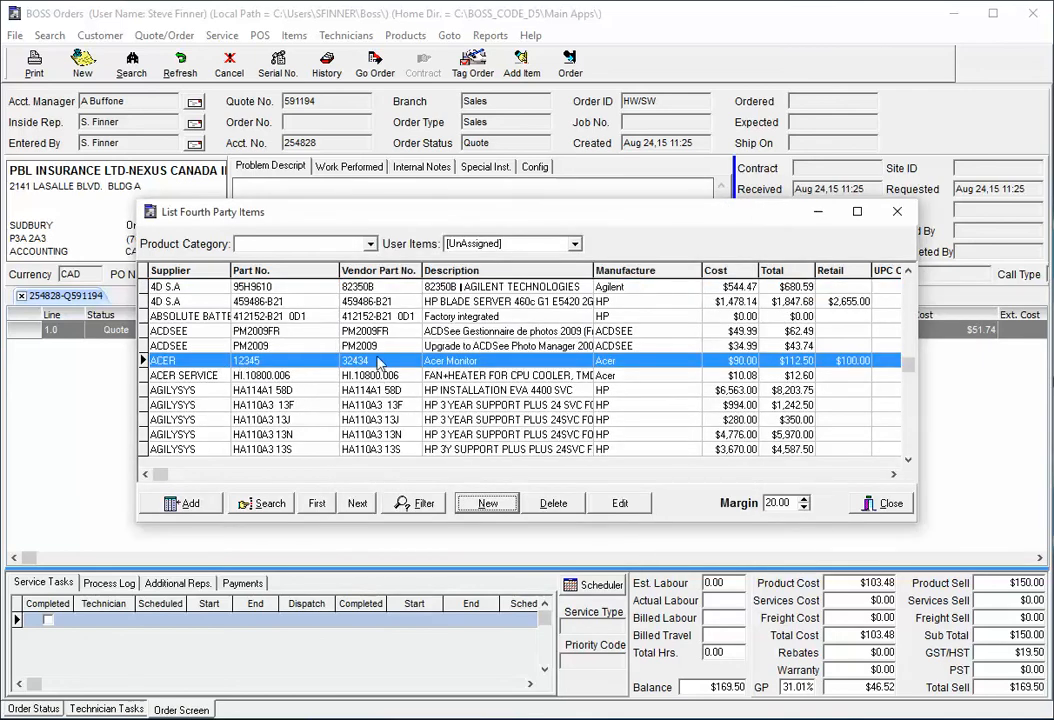
{"action": "left_click", "coordinate": [884, 503]}
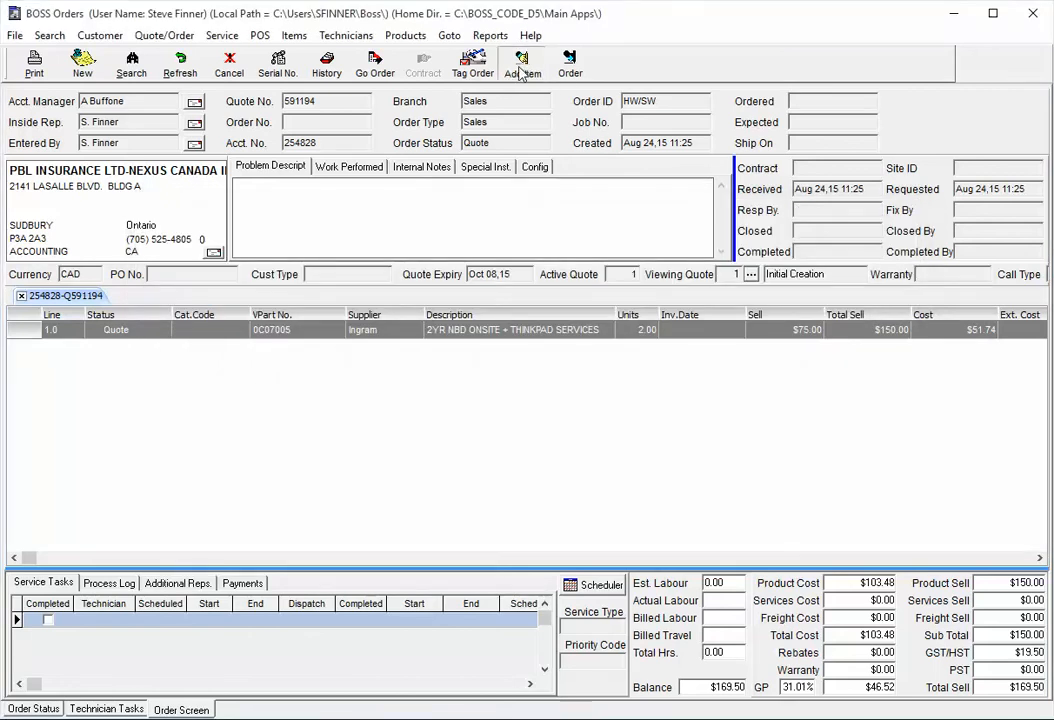
Search the price lists for Stock items only, with the other suppliers unchecked and the description cleared
{"action": "left_click", "coordinate": [521, 66]}
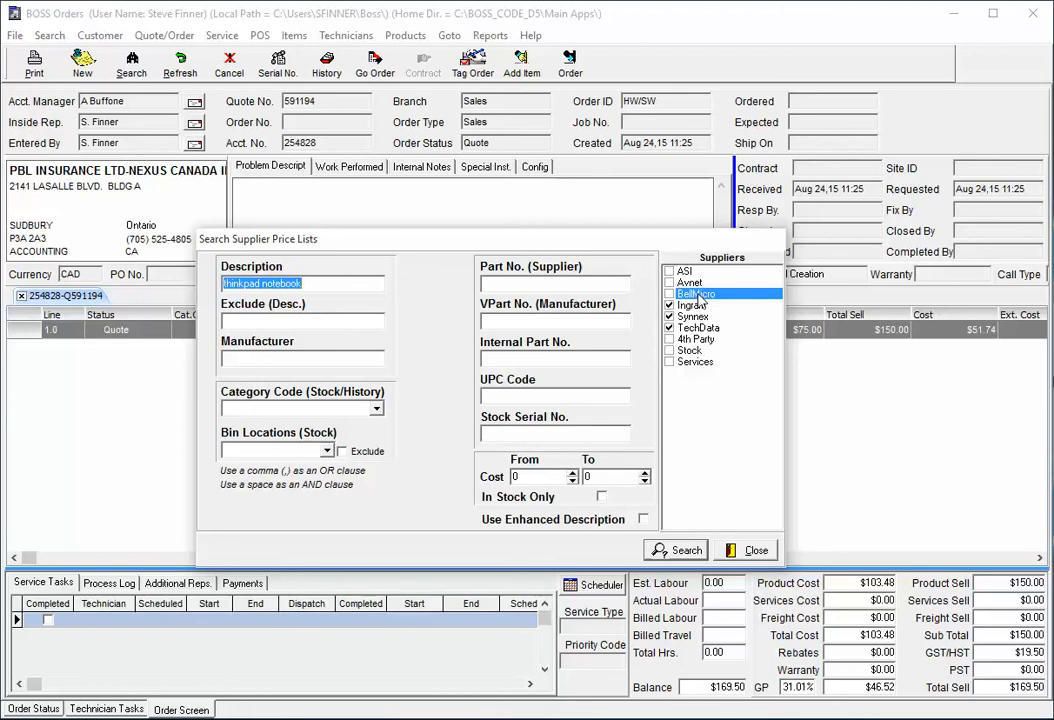
{"action": "left_click", "coordinate": [748, 550]}
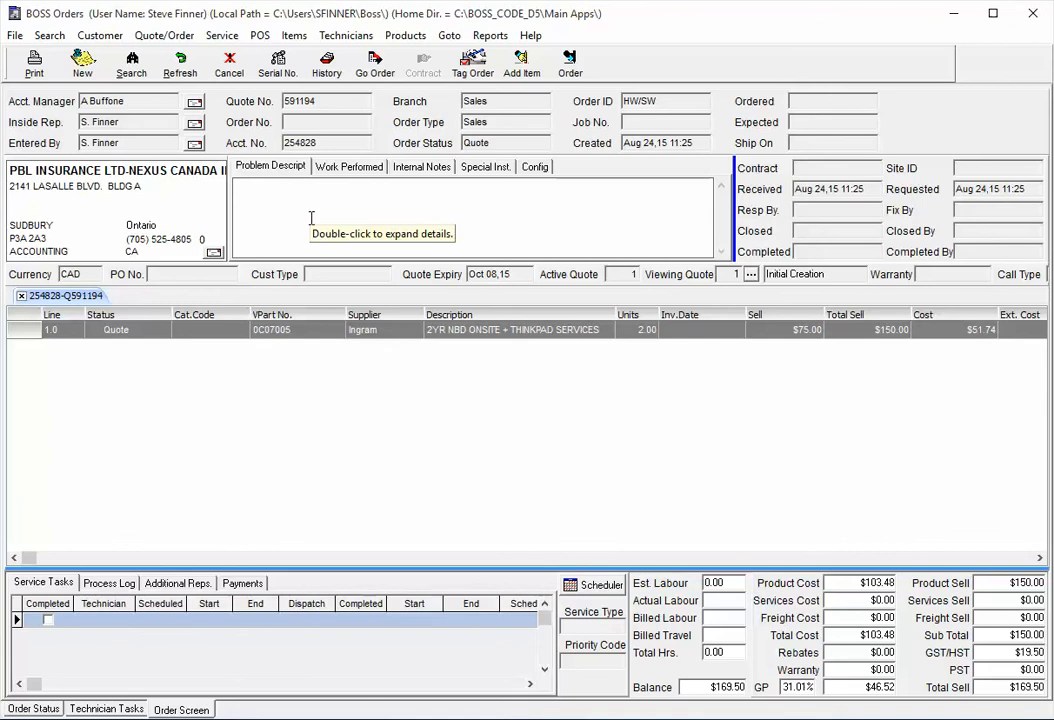
{"action": "left_click", "coordinate": [527, 64]}
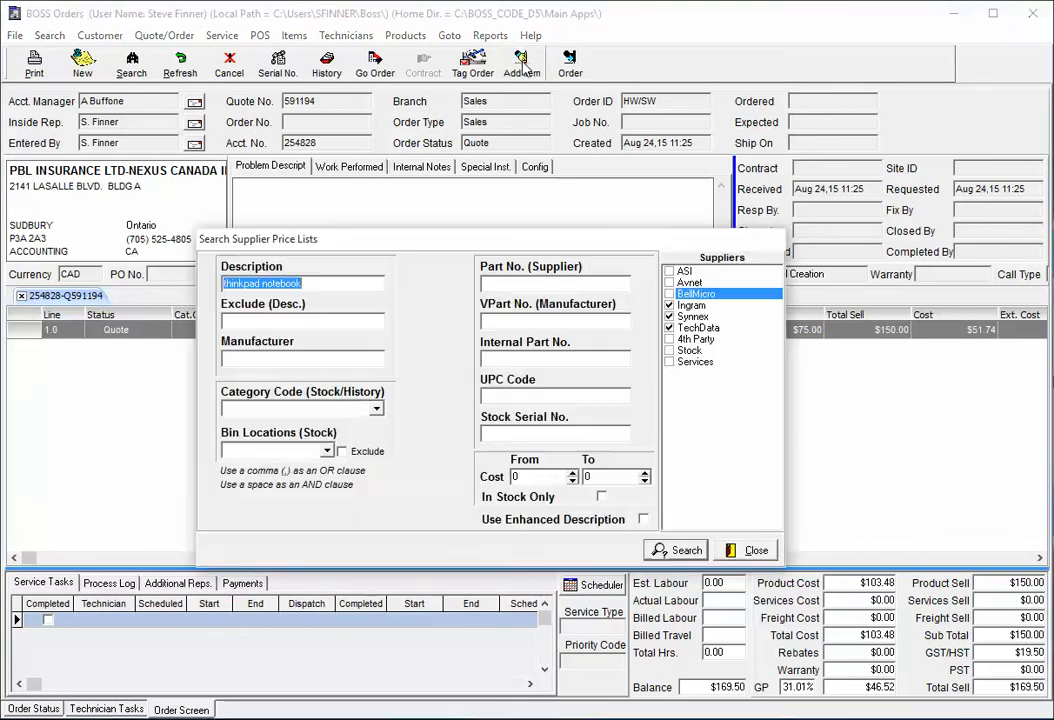
{"action": "left_click", "coordinate": [670, 328]}
{"action": "left_click", "coordinate": [670, 316]}
{"action": "left_click", "coordinate": [670, 305]}
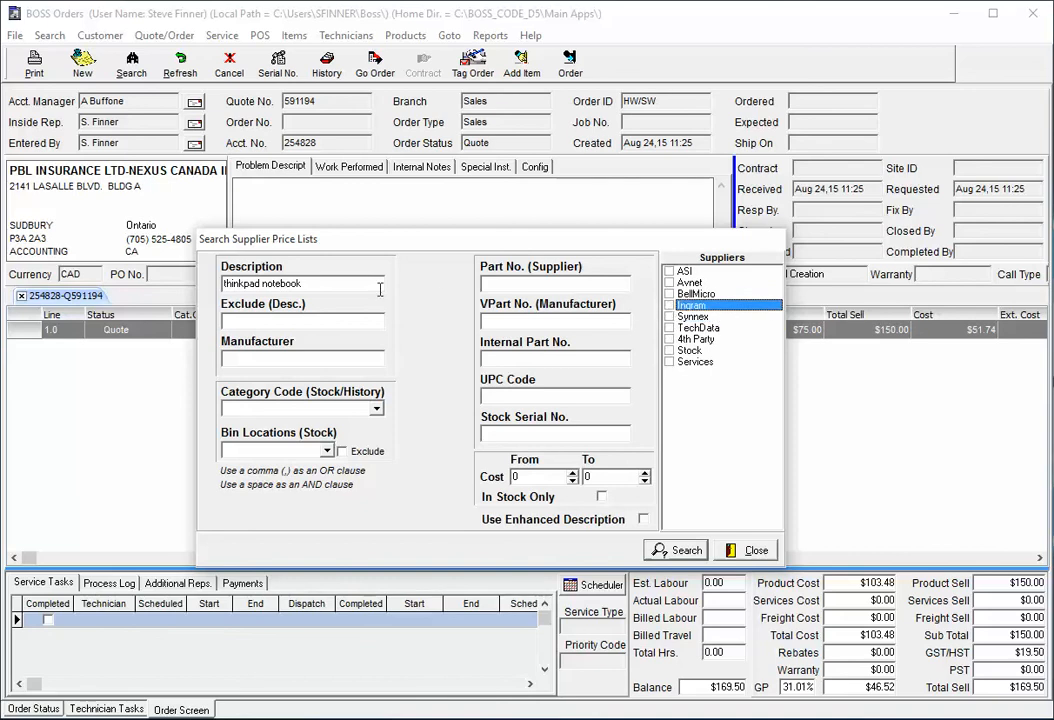
{"action": "left_click_drag", "start_coordinate": [380, 289], "coordinate": [220, 285]}
{"action": "key", "text": "Delete"}
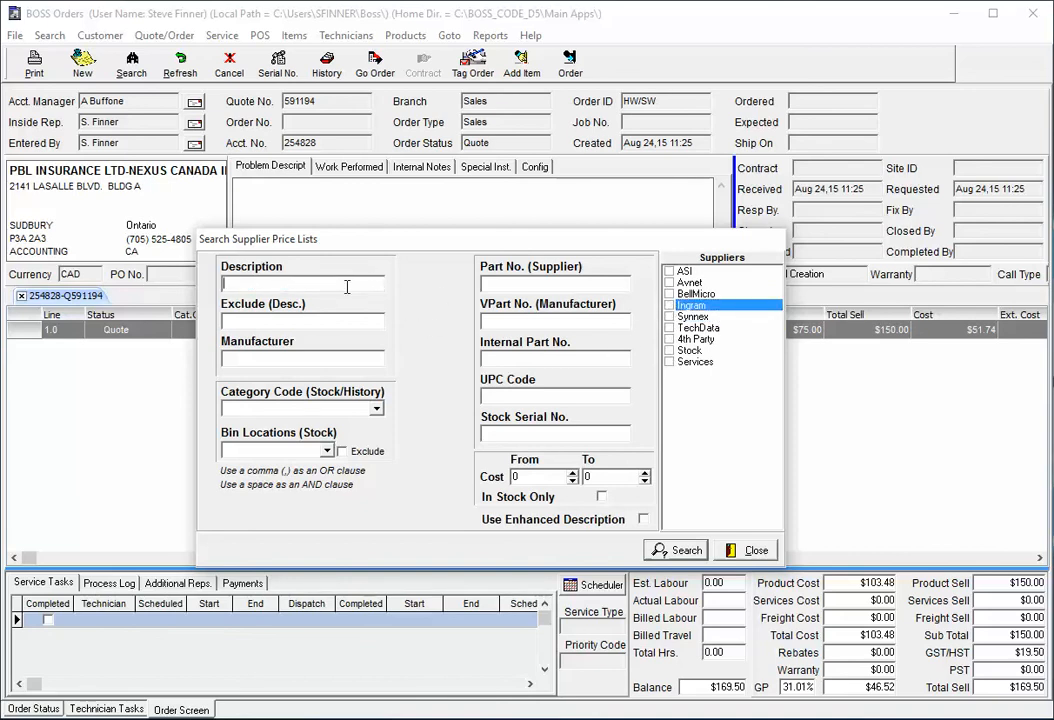
{"action": "left_click", "coordinate": [670, 350]}
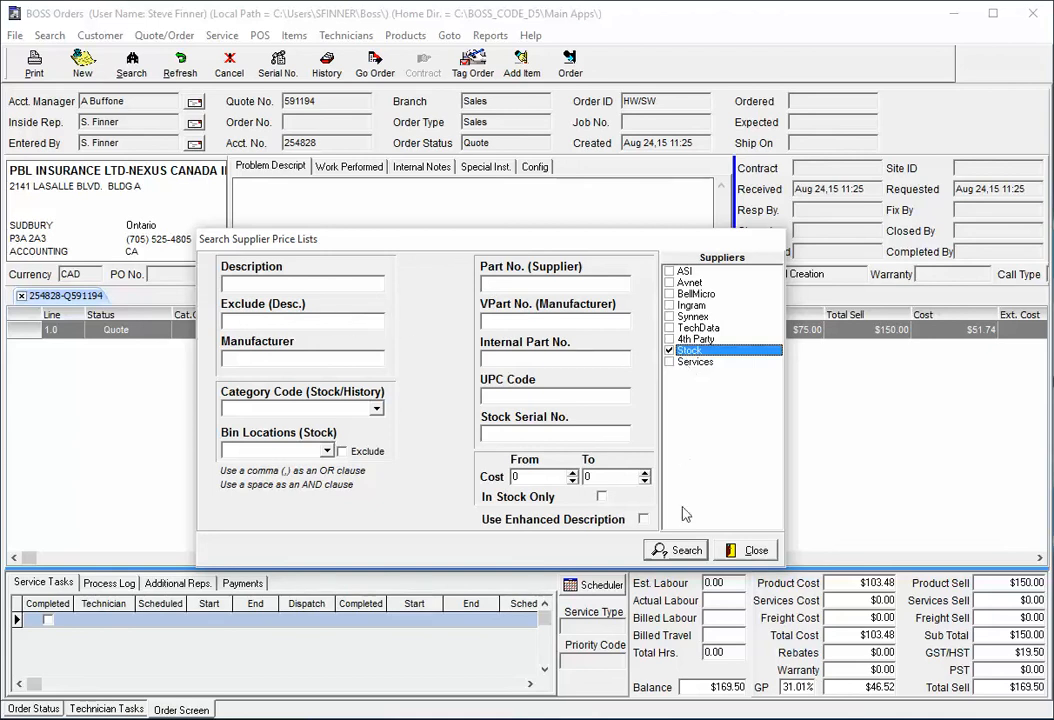
{"action": "left_click", "coordinate": [679, 550]}
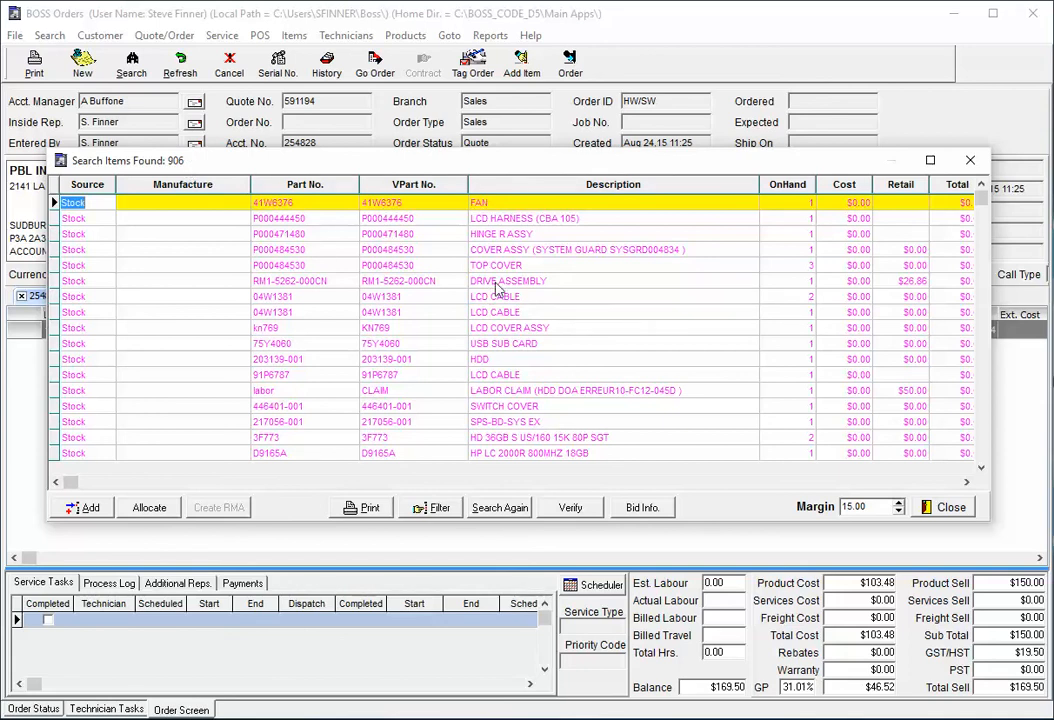
Add the 04W1381 LCD Cable from stock to the quote with 1 unit and close the results
{"action": "left_click", "coordinate": [390, 285]}
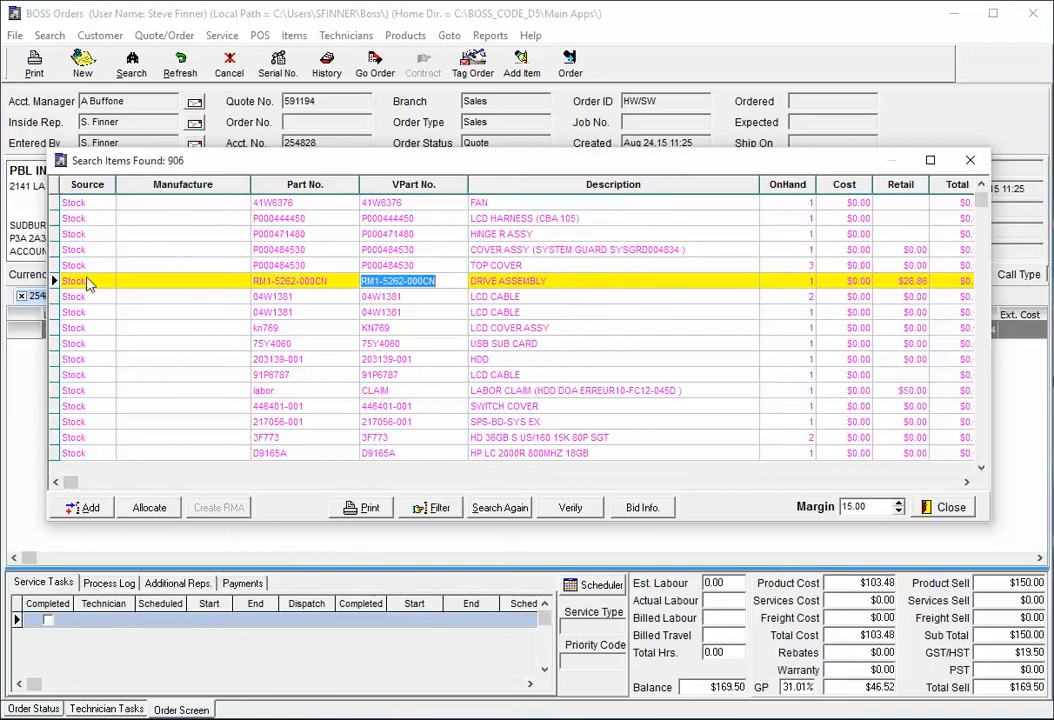
{"action": "left_click", "coordinate": [88, 313]}
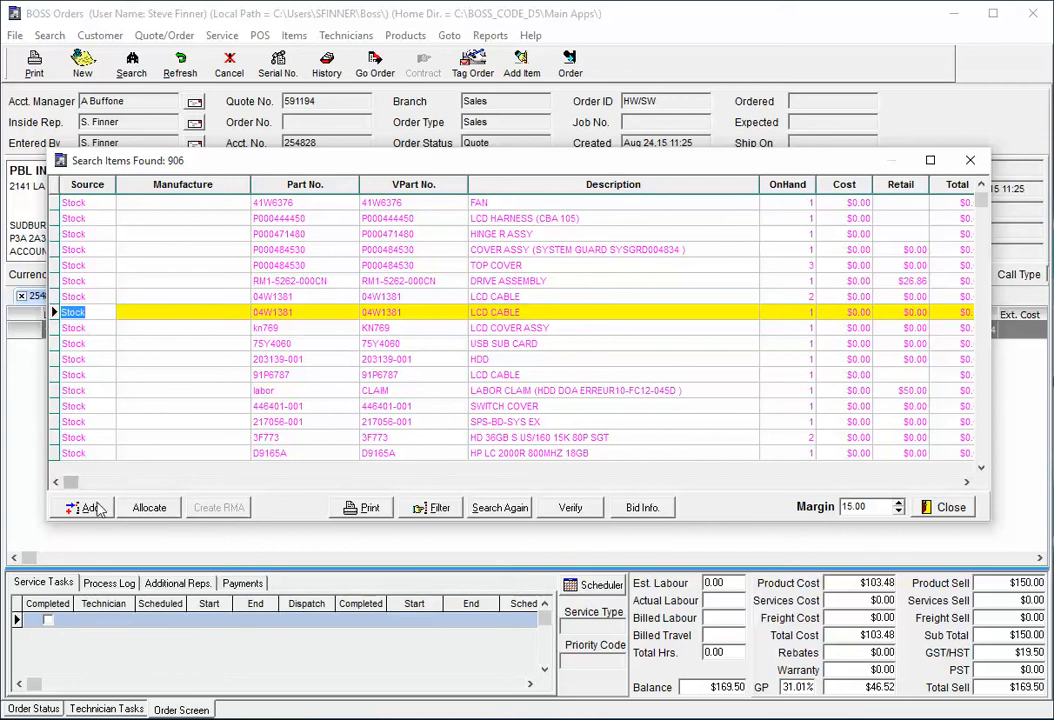
{"action": "left_click", "coordinate": [89, 508]}
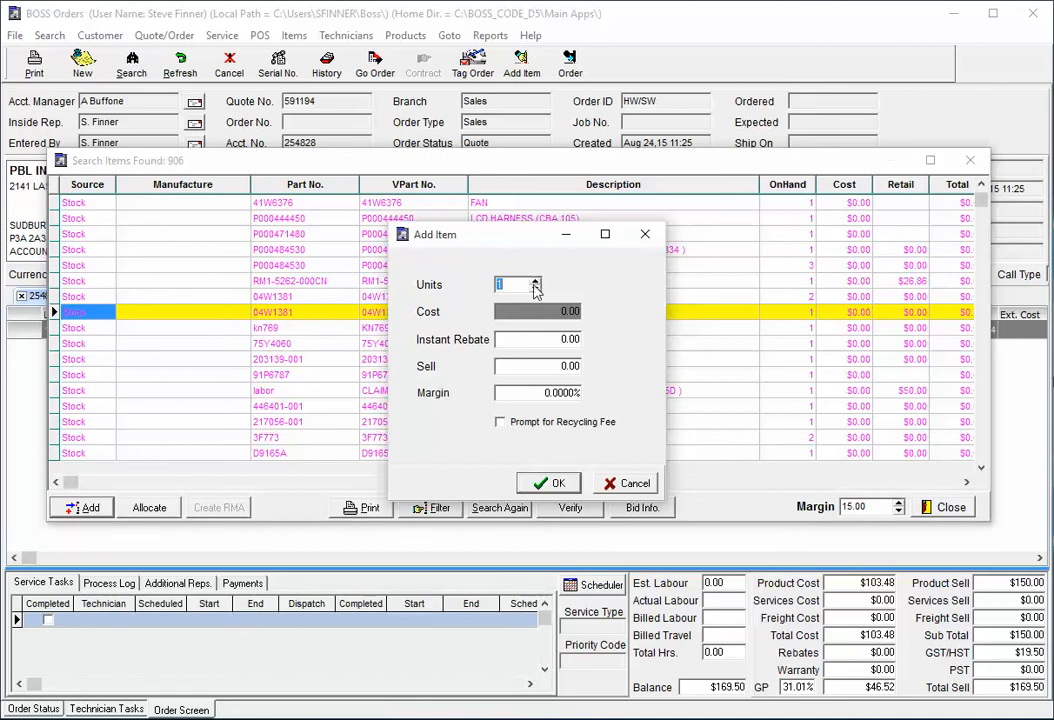
{"action": "left_click", "coordinate": [557, 483]}
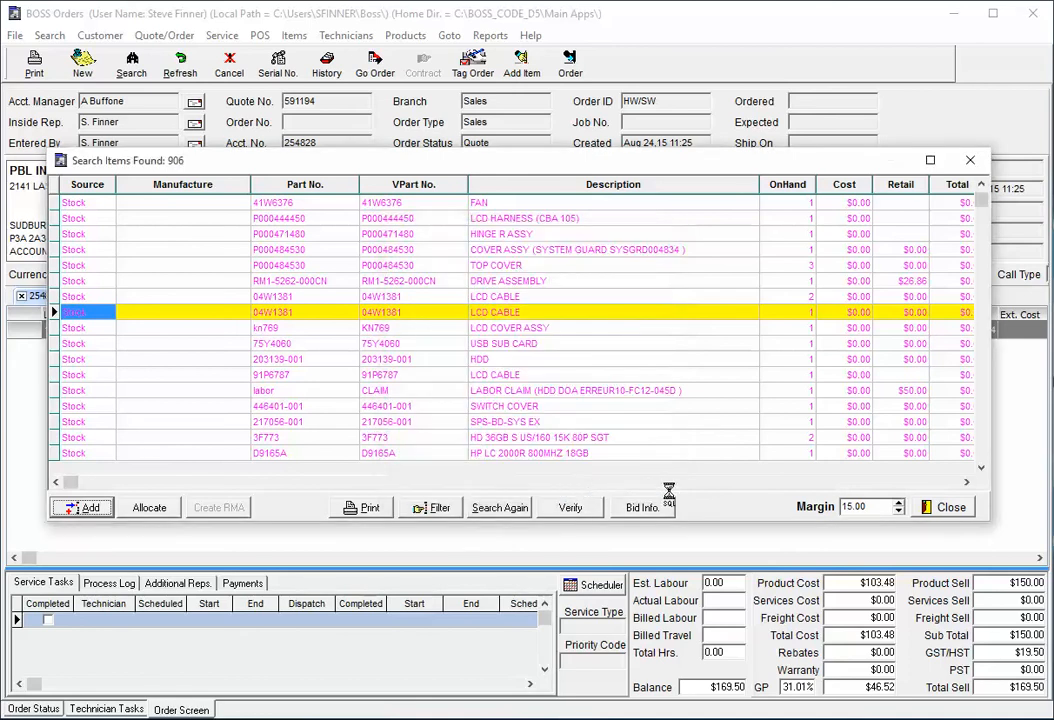
{"action": "left_click", "coordinate": [950, 508]}
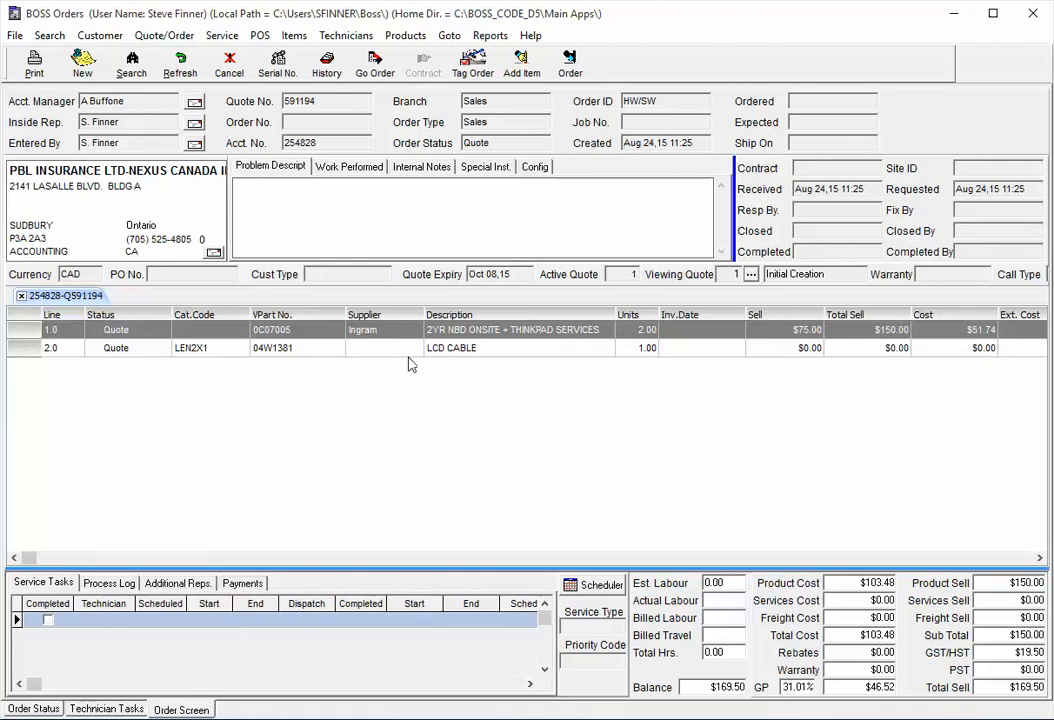
Search the Services price list and sort the results by part number to browse the service items
{"action": "left_click", "coordinate": [520, 62]}
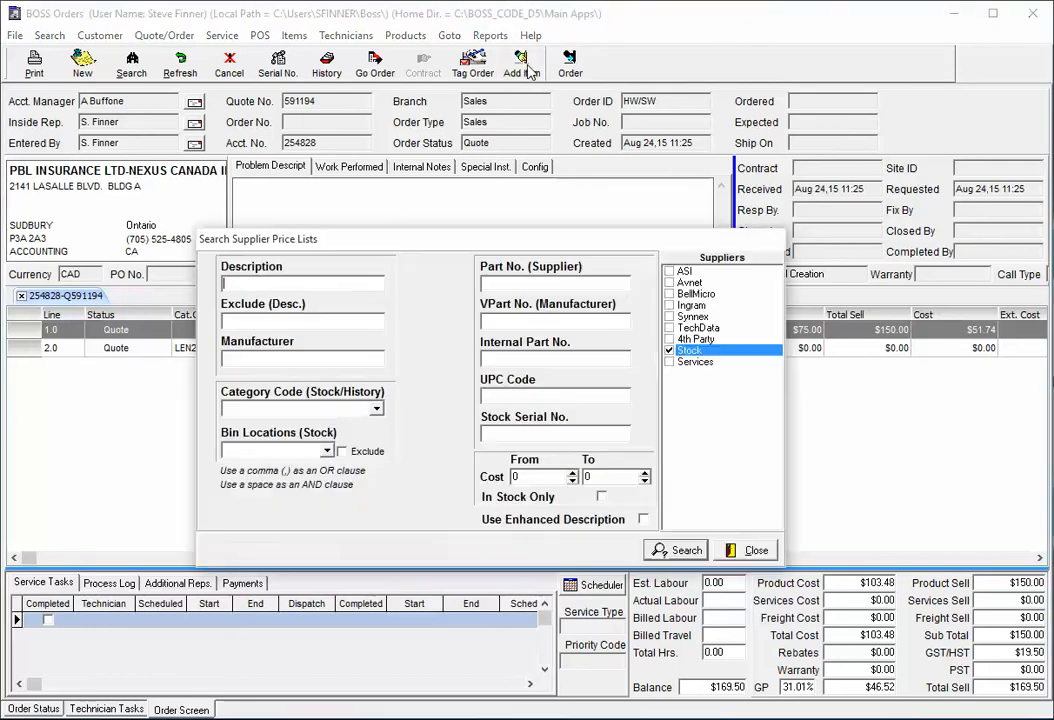
{"action": "left_click", "coordinate": [669, 361]}
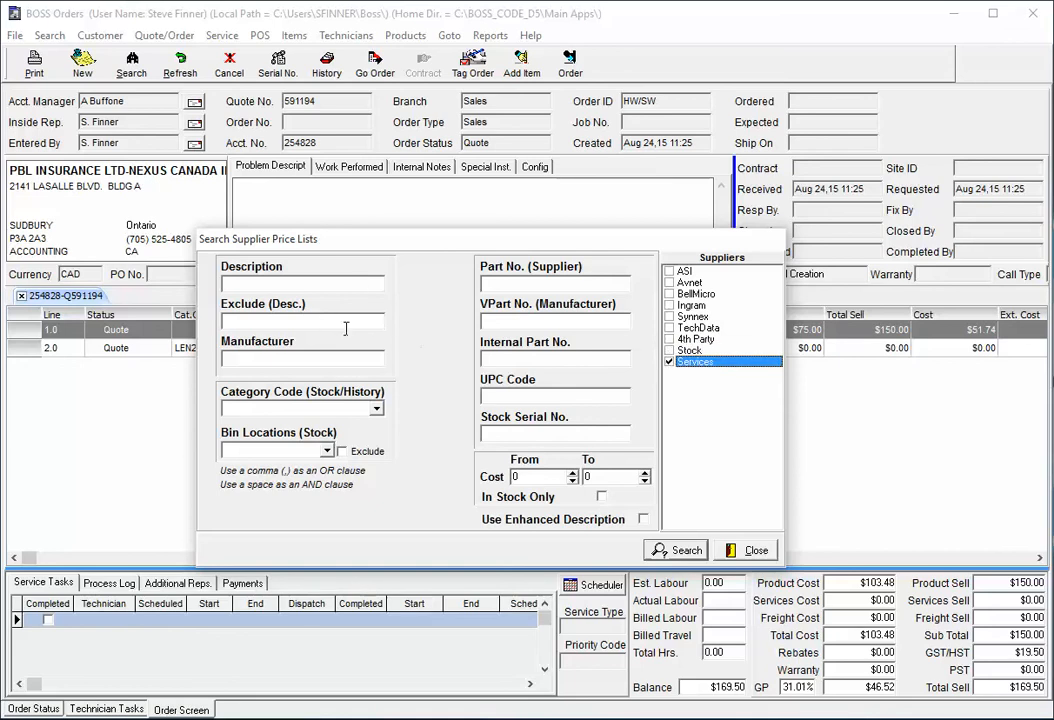
{"action": "left_click", "coordinate": [680, 551]}
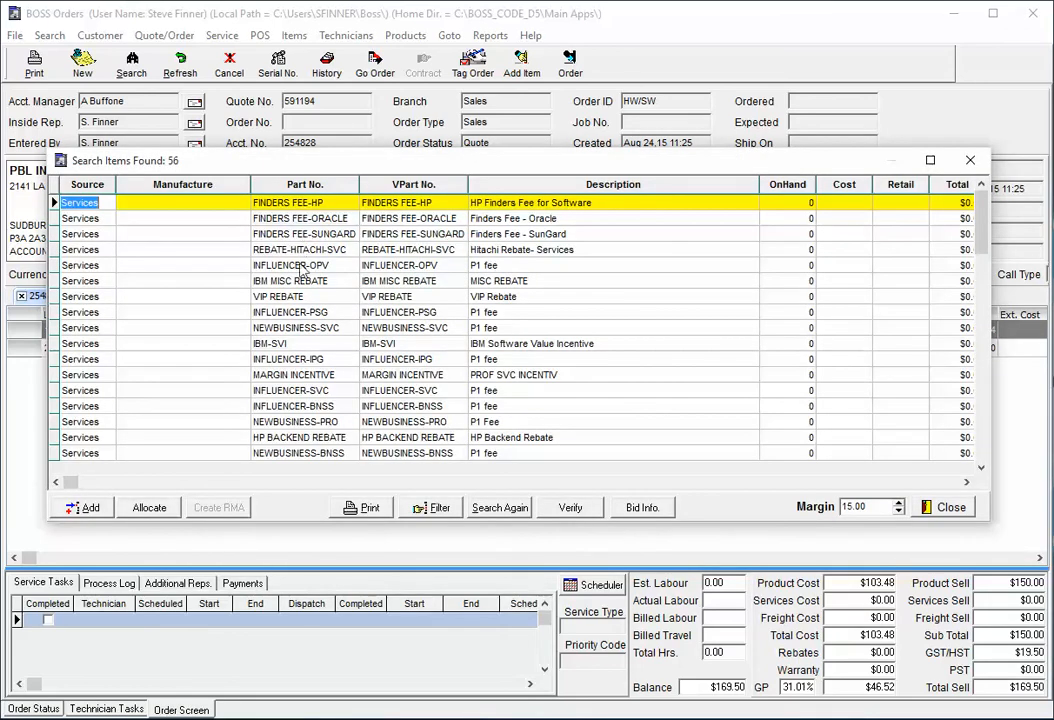
{"action": "left_click", "coordinate": [303, 184]}
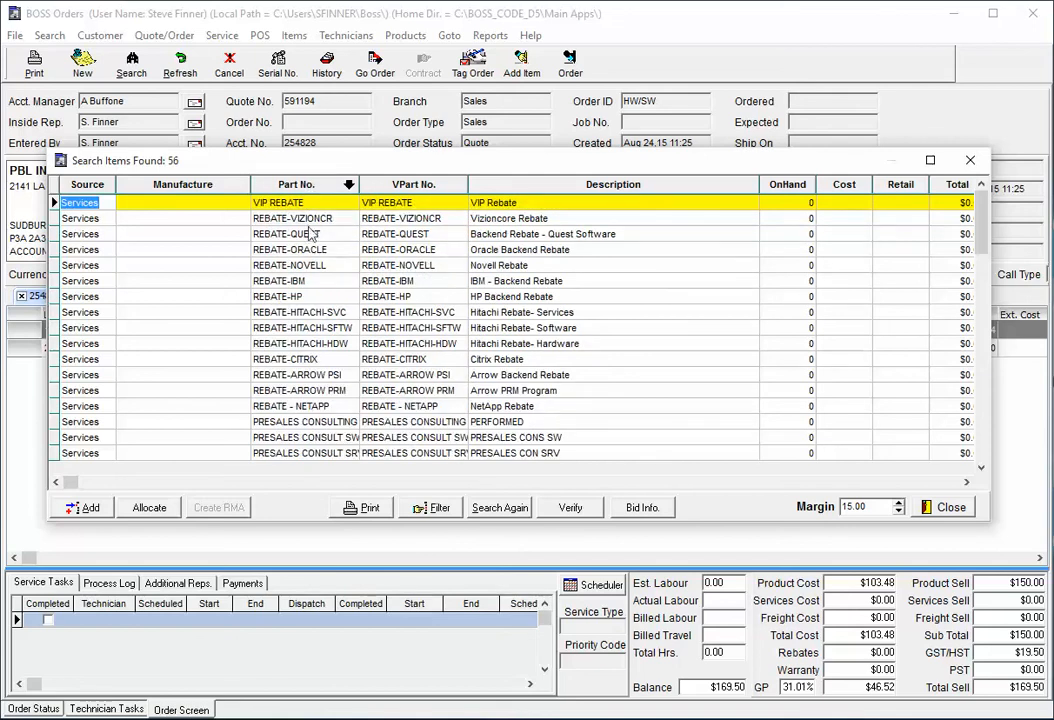
{"action": "left_click", "coordinate": [303, 184]}
{"action": "left_click", "coordinate": [301, 201]}
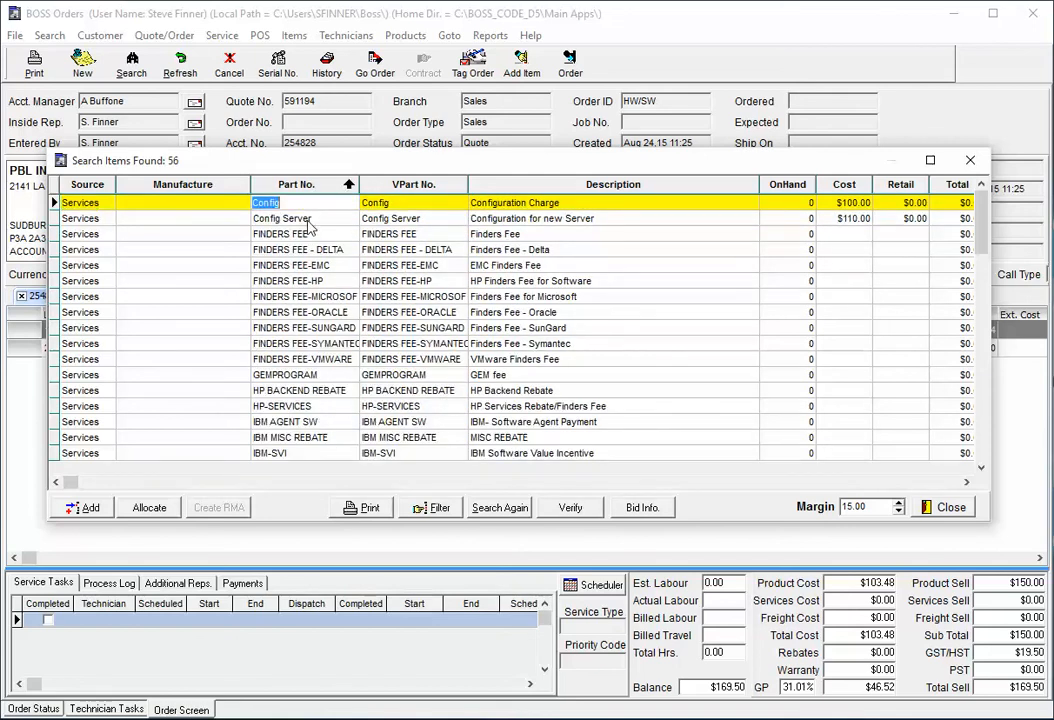
{"action": "left_click", "coordinate": [305, 218]}
{"action": "left_click", "coordinate": [300, 233]}
{"action": "left_click", "coordinate": [298, 390]}
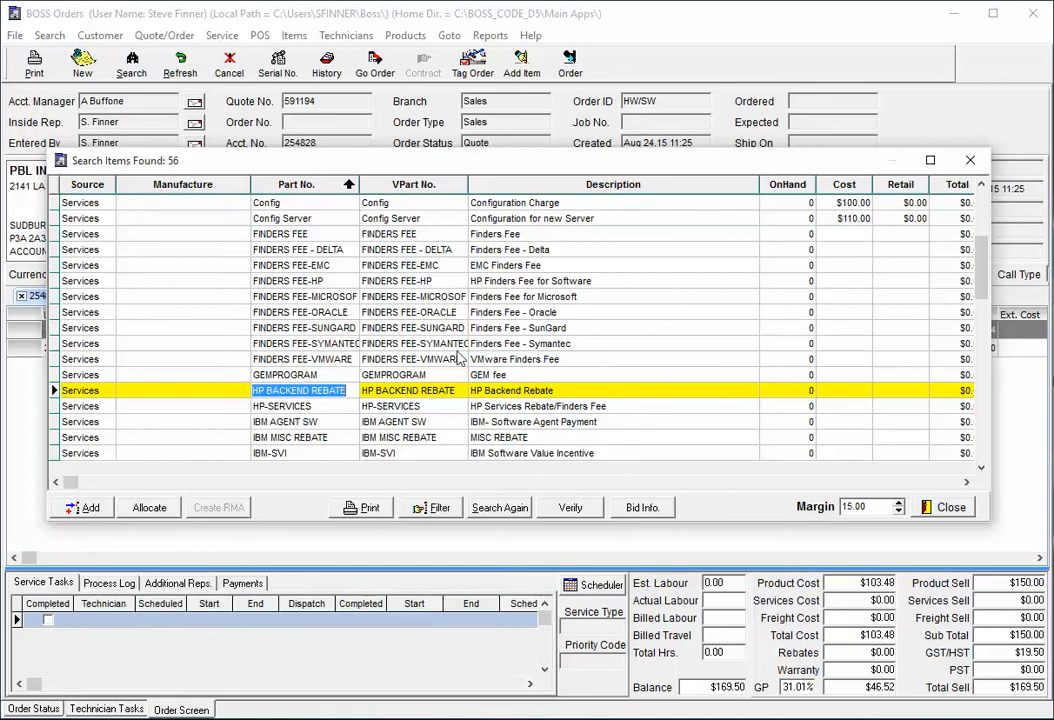
Add the Config Server service to the quote with 2 units and no recycling fee prompt, then close the results
{"action": "left_click", "coordinate": [395, 218]}
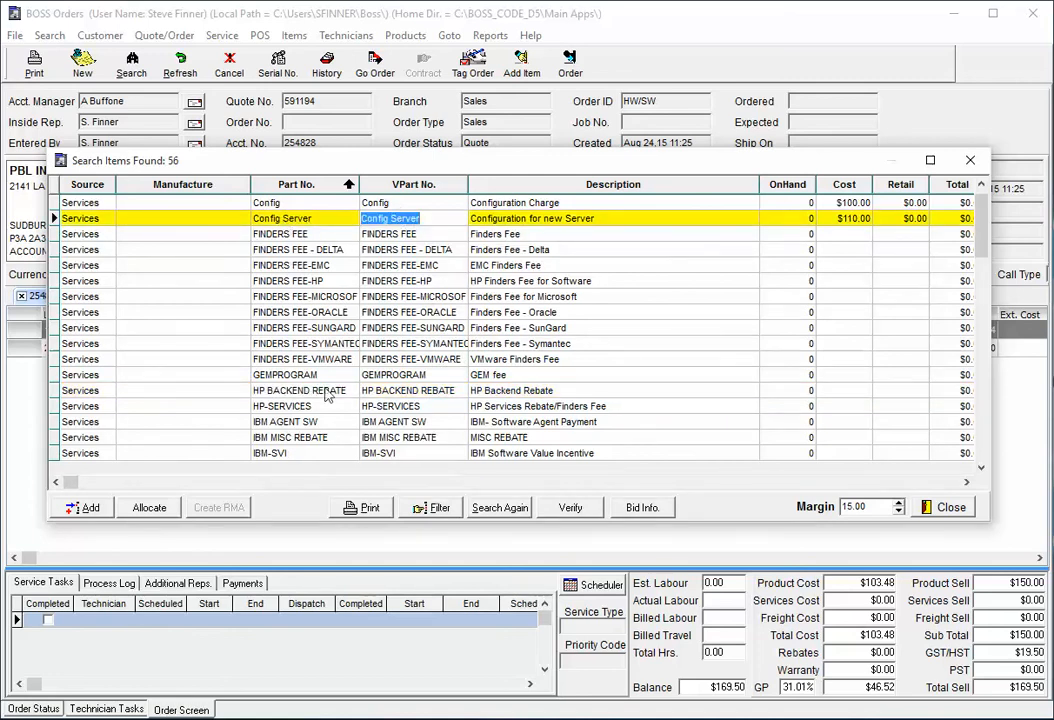
{"action": "left_click", "coordinate": [85, 507]}
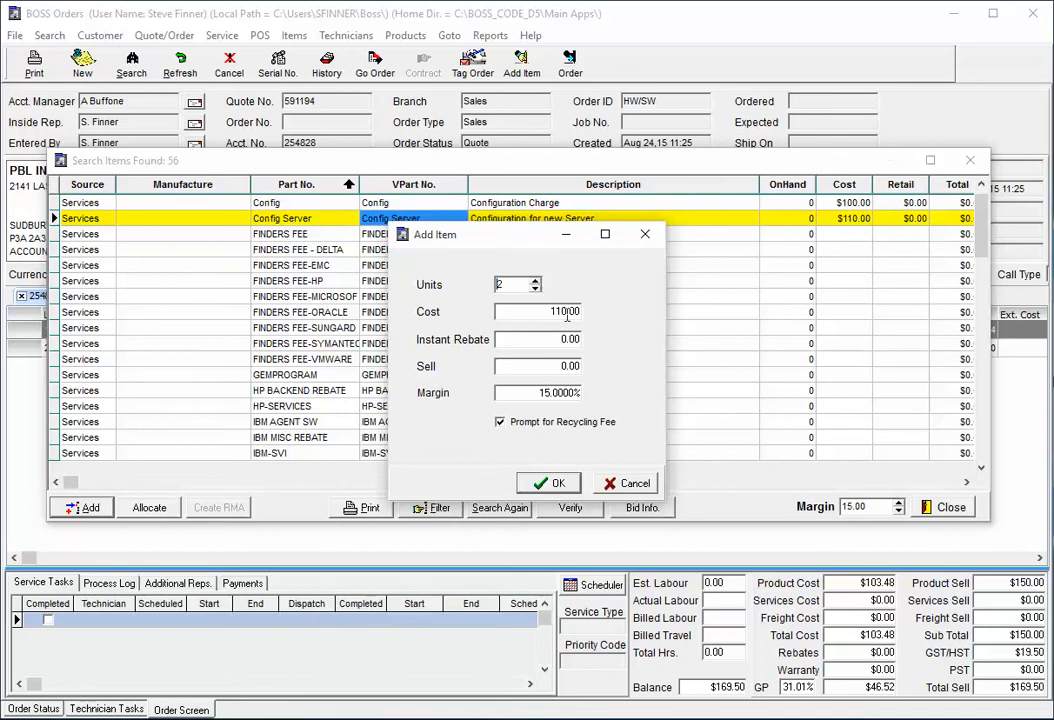
{"action": "left_click", "coordinate": [562, 425]}
{"action": "left_click", "coordinate": [554, 482]}
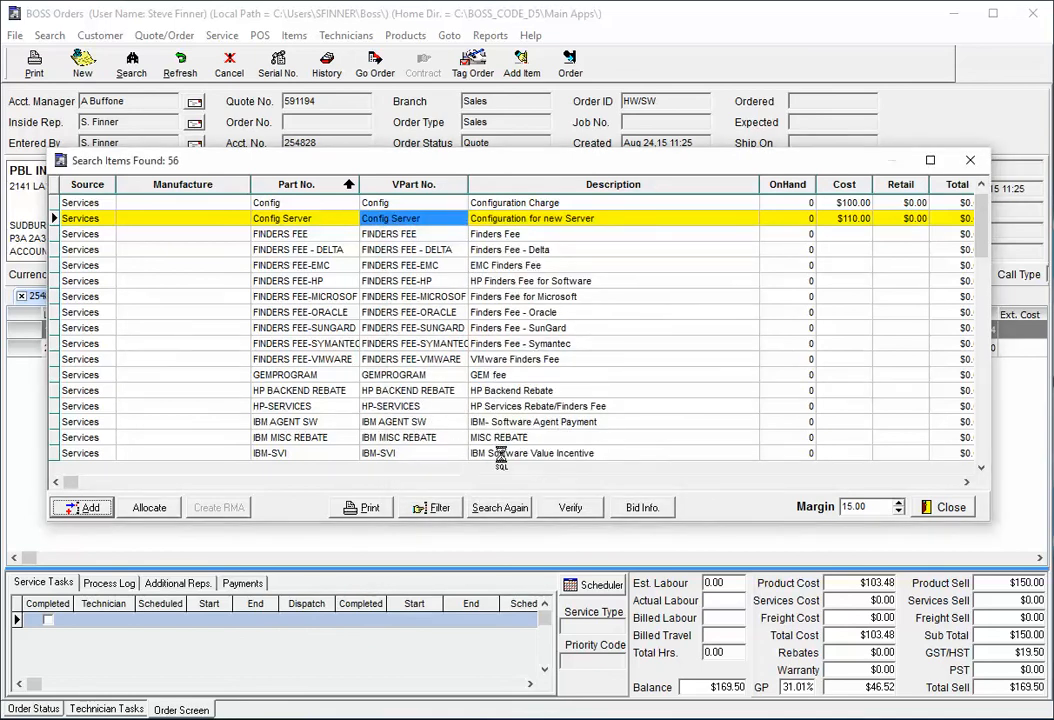
{"action": "left_click", "coordinate": [946, 507]}
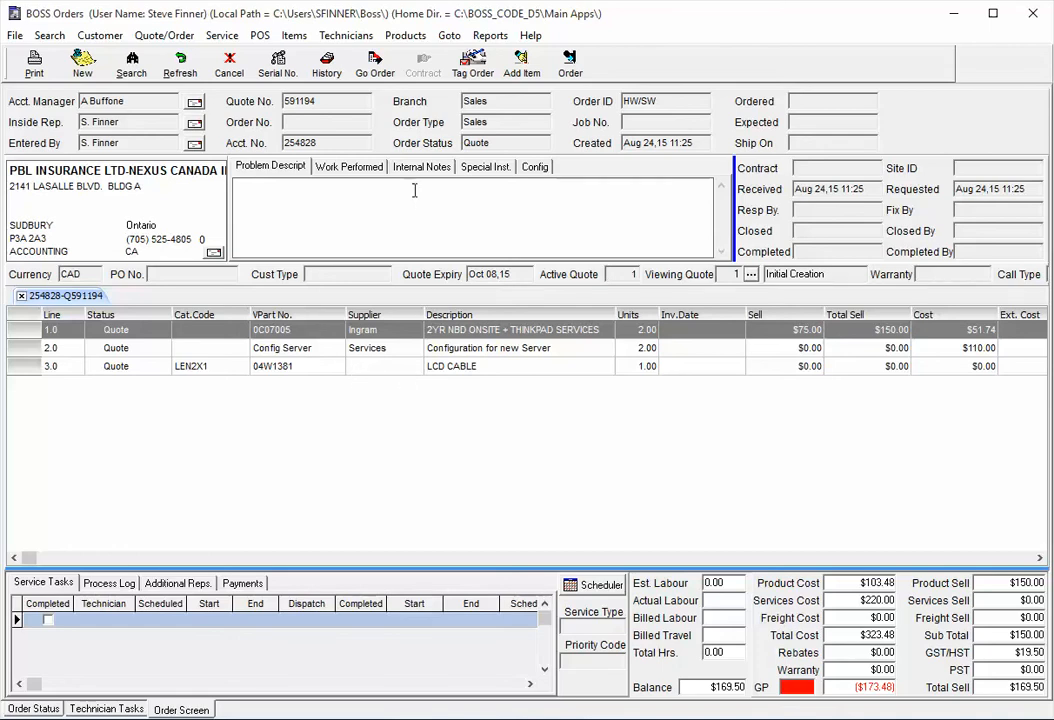
Open the Service Items list and start a new service item, discarding it without saving and closing the list
{"action": "left_click", "coordinate": [405, 35]}
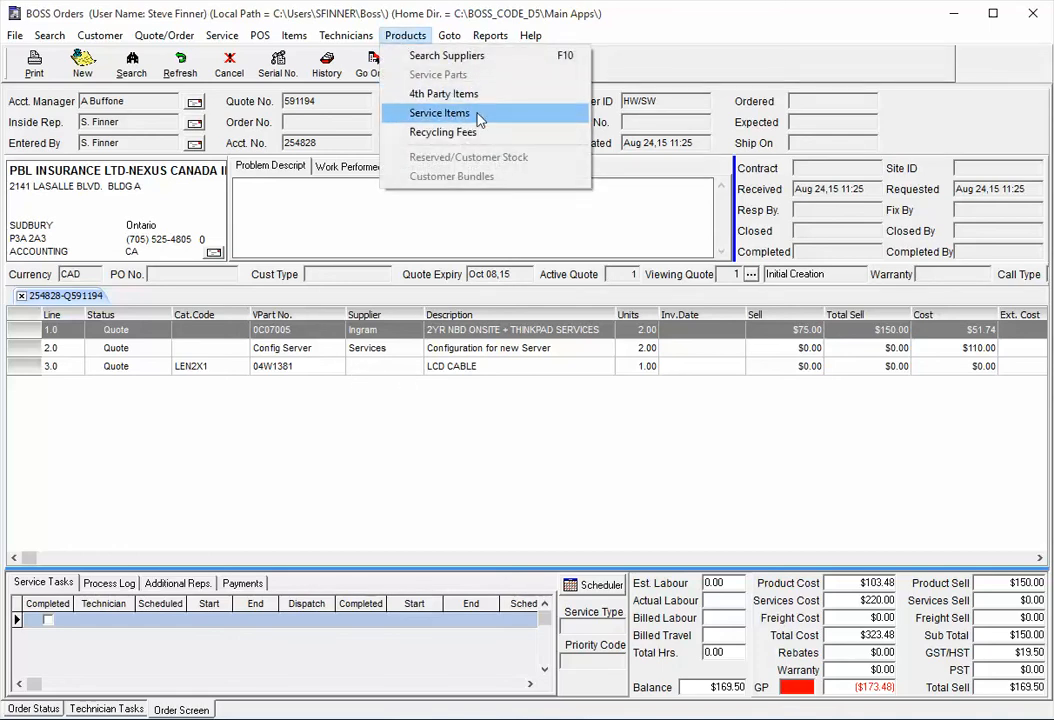
{"action": "left_click", "coordinate": [478, 120]}
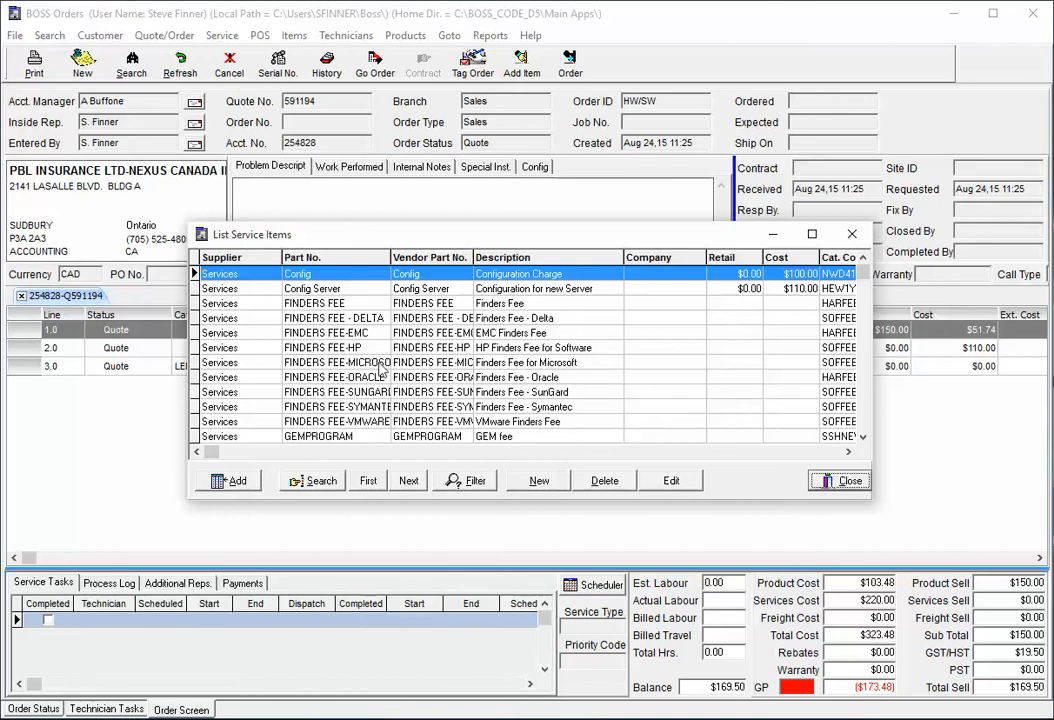
{"action": "left_click", "coordinate": [539, 481]}
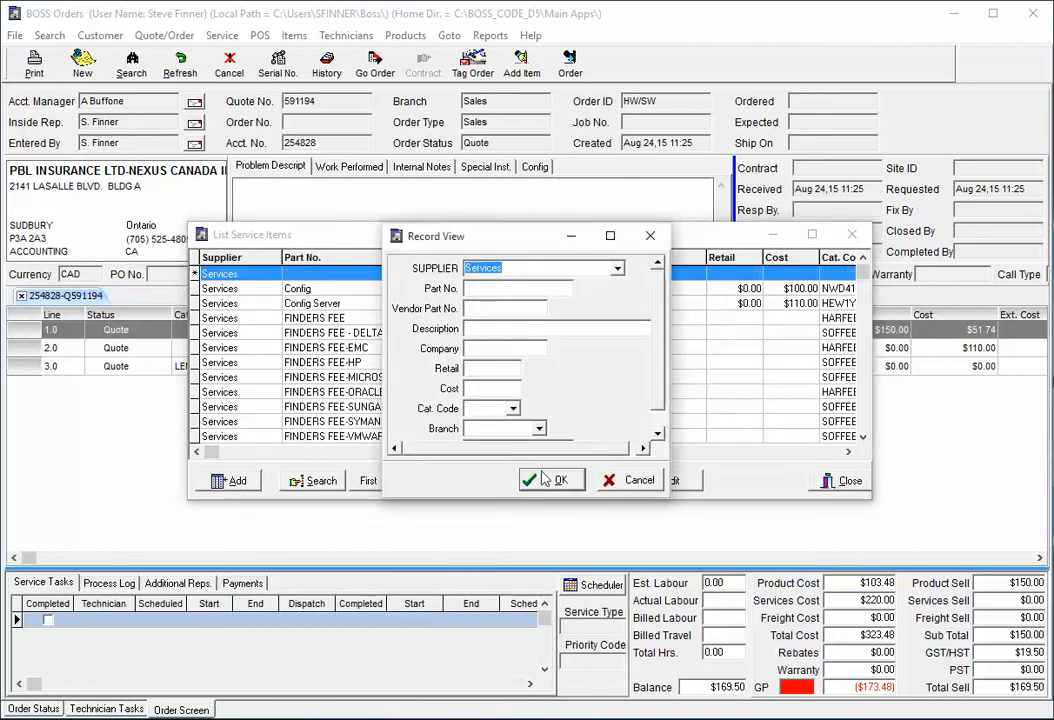
{"action": "left_click", "coordinate": [628, 482]}
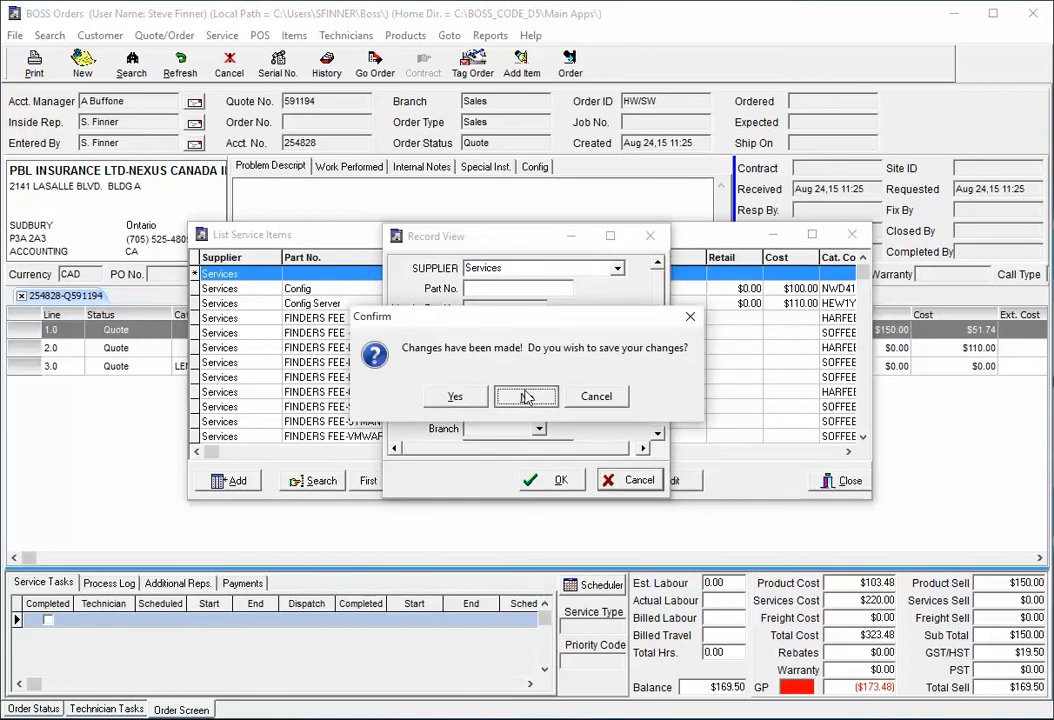
{"action": "left_click", "coordinate": [526, 398]}
{"action": "left_click", "coordinate": [840, 482]}
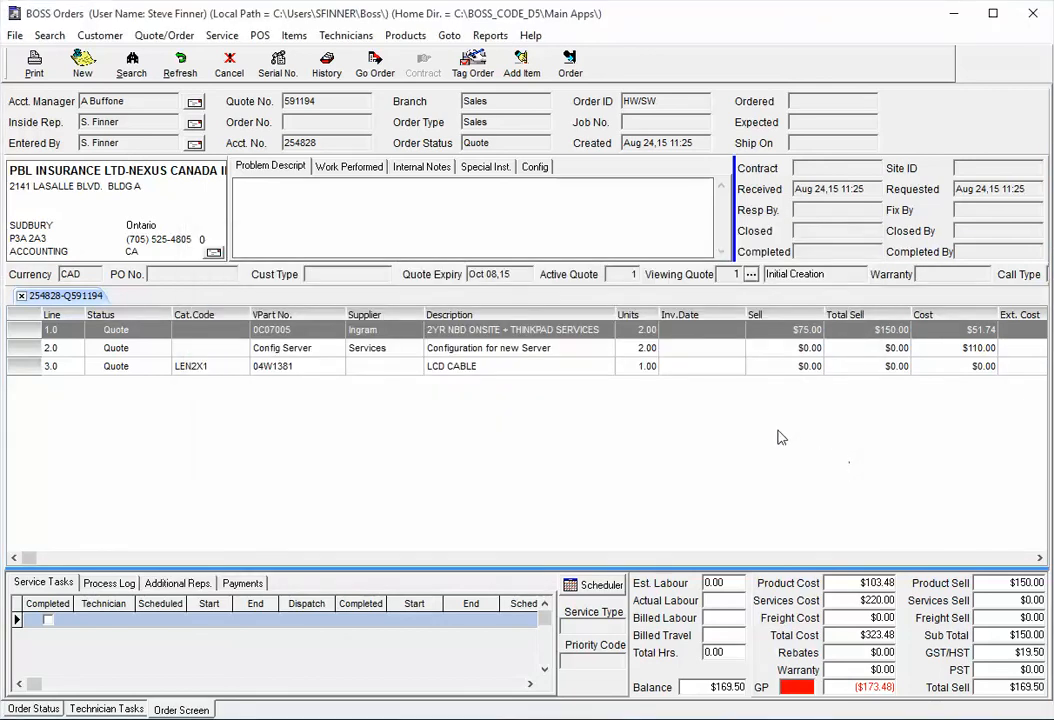